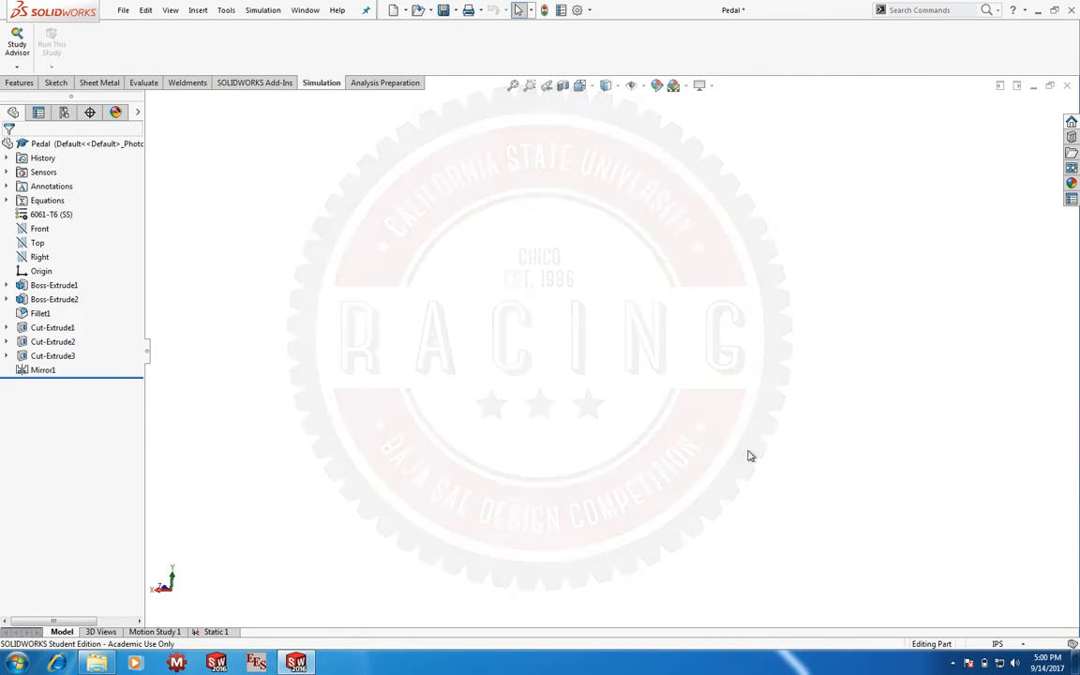
# Show the pedal in isometric view and examine the factor of safety plot of the Static 1 study.
pyautogui.hotkey('ctrl', '7')
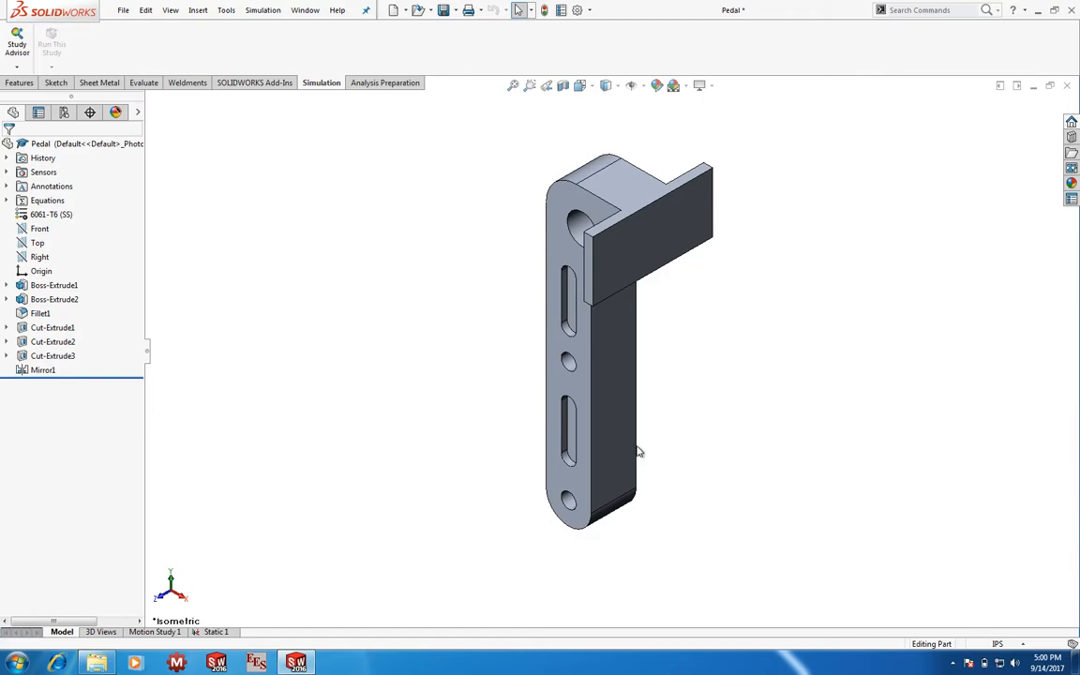
pyautogui.click(212, 632)
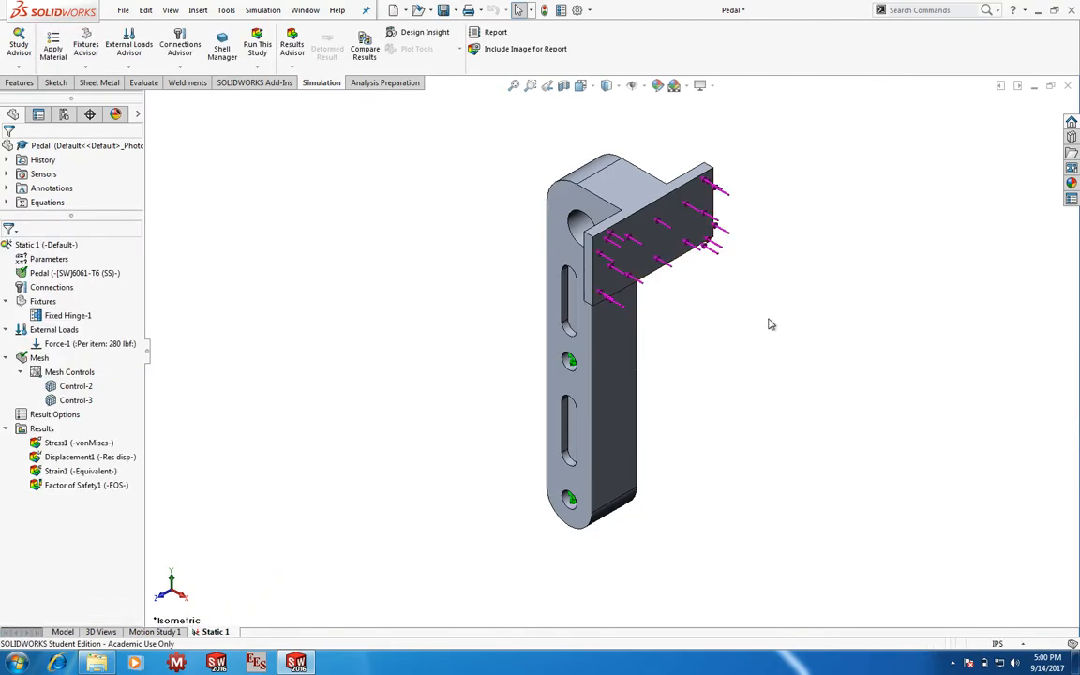
pyautogui.doubleClick(56, 443)
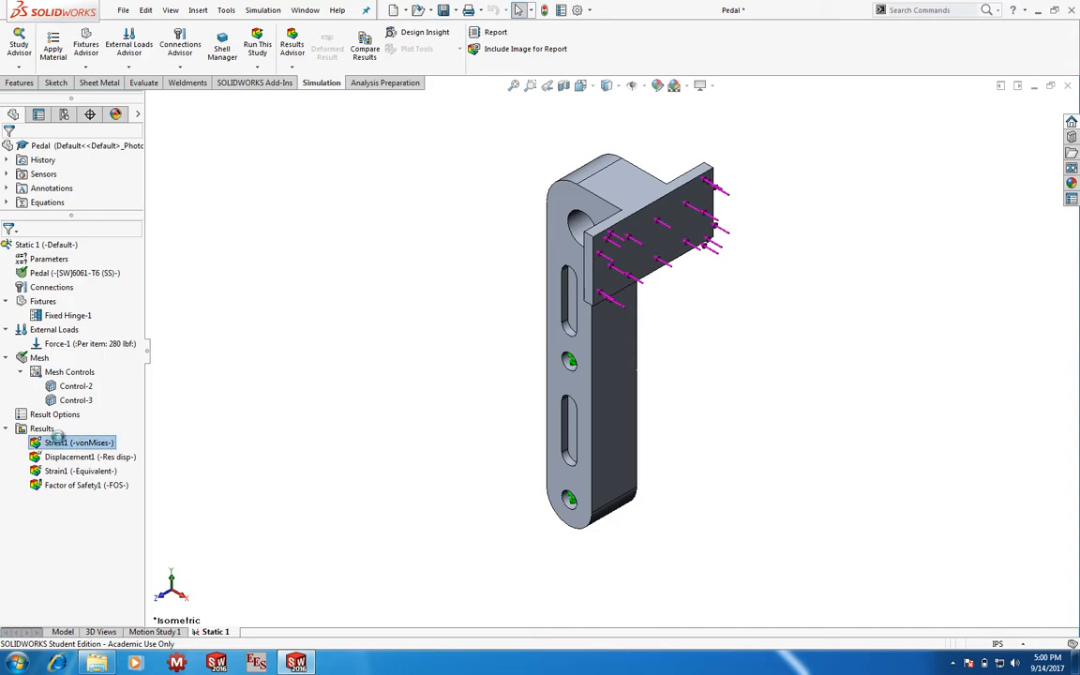
pyautogui.doubleClick(59, 485)
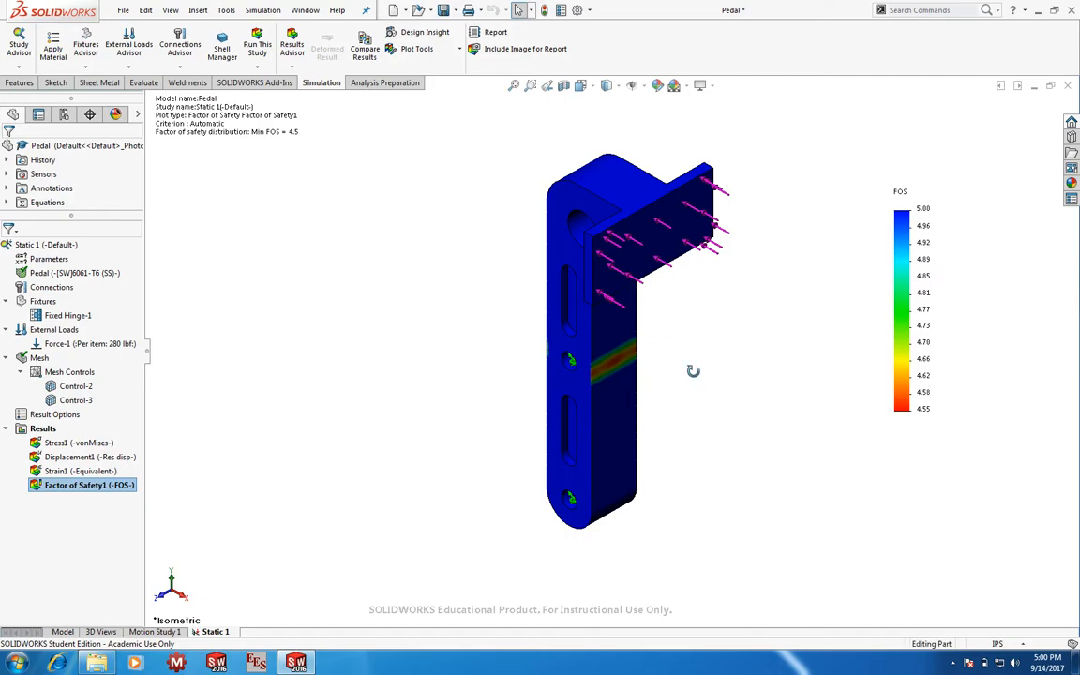
pyautogui.moveTo(703, 383); pyautogui.dragTo(563, 406, button='middle')
# Examine the von Mises stress plot of the Static 1 study around the pedal arm.
pyautogui.doubleClick(60, 443)
pyautogui.moveTo(699, 380); pyautogui.dragTo(602, 245, button='middle')
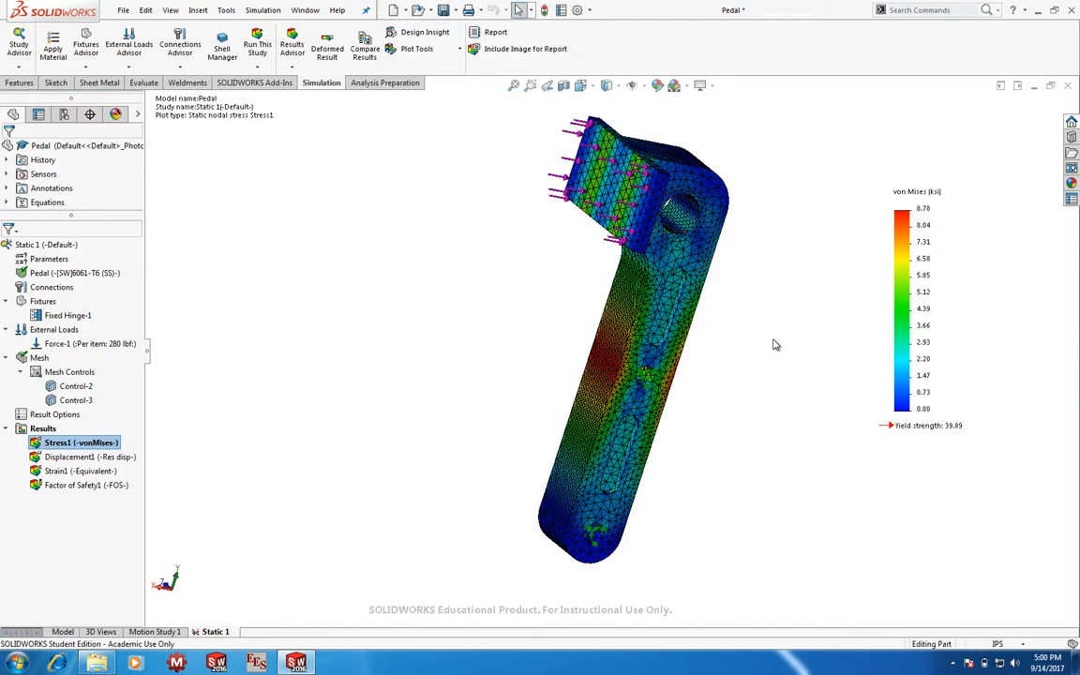
pyautogui.scroll(1, 773, 173)
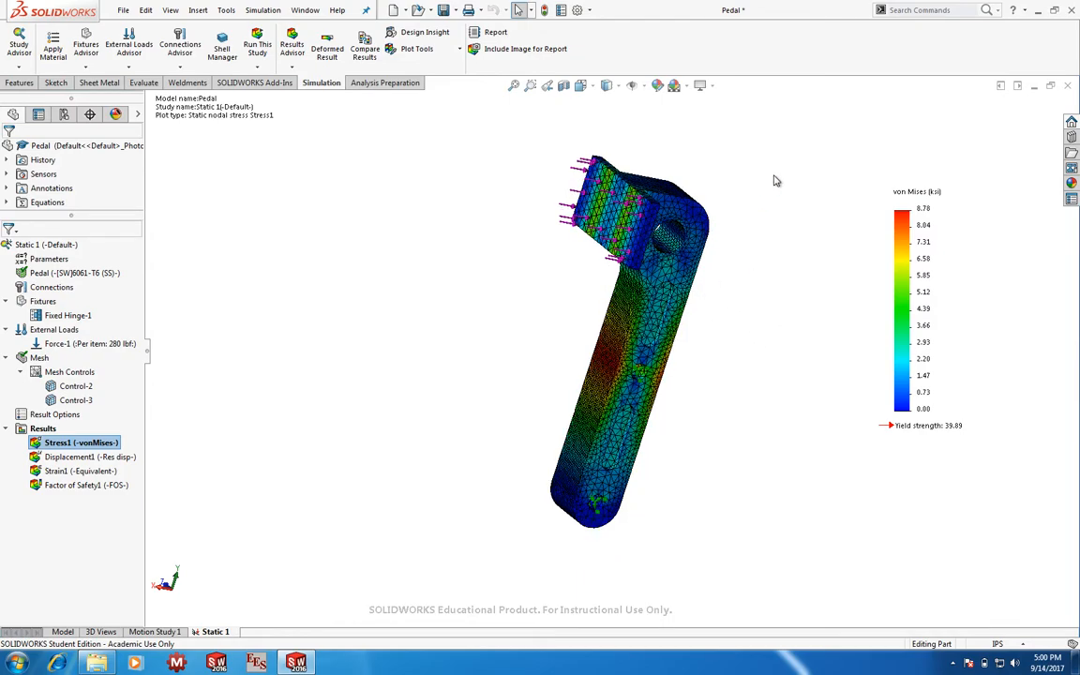
pyautogui.scroll(-1, 734, 182)
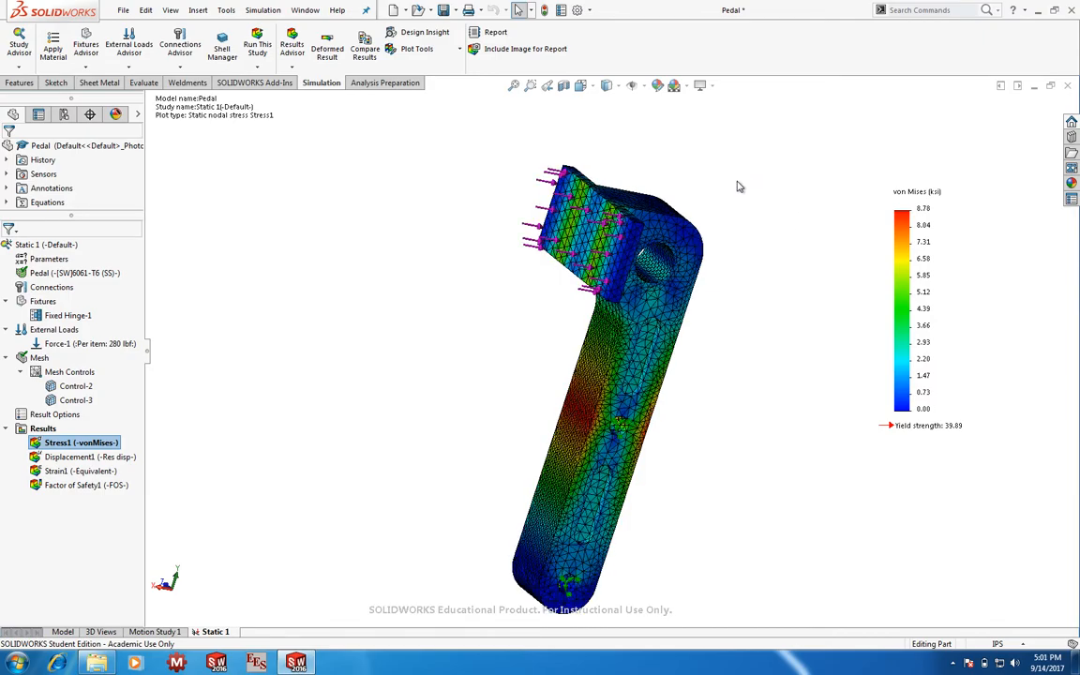
pyautogui.scroll(1, 678, 519)
pyautogui.scroll(-1, 680, 497)
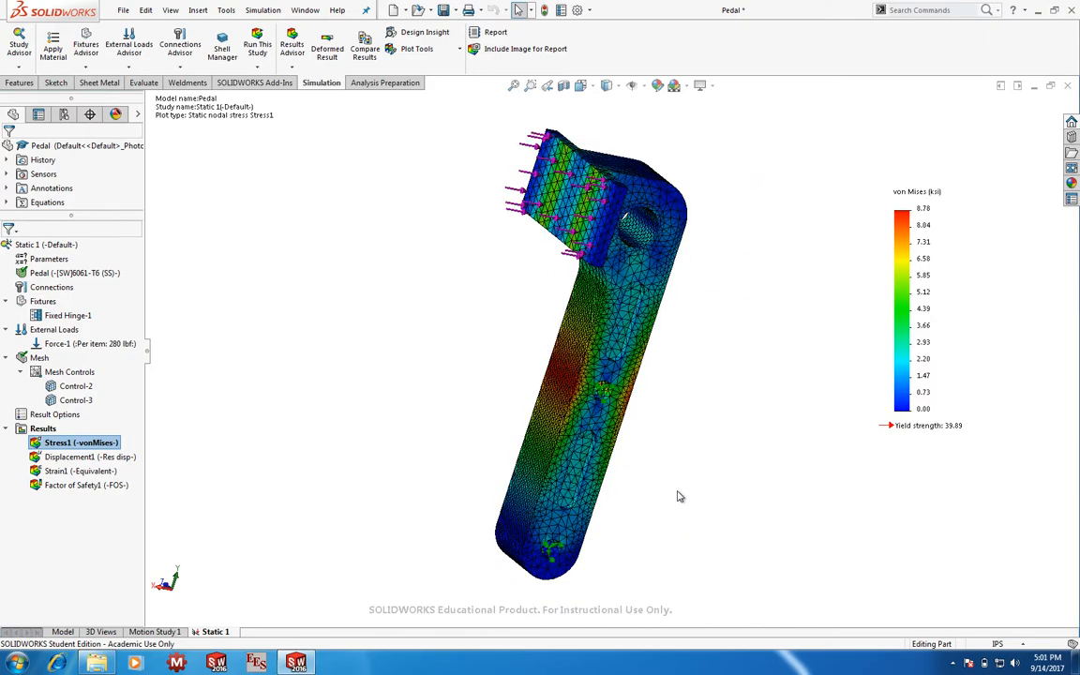
pyautogui.scroll(-1, 680, 497)
pyautogui.scroll(1, 740, 309)
# Check the pedal's mass properties and redisplay the factor of safety plot.
pyautogui.click(136, 84)
pyautogui.click(89, 47)
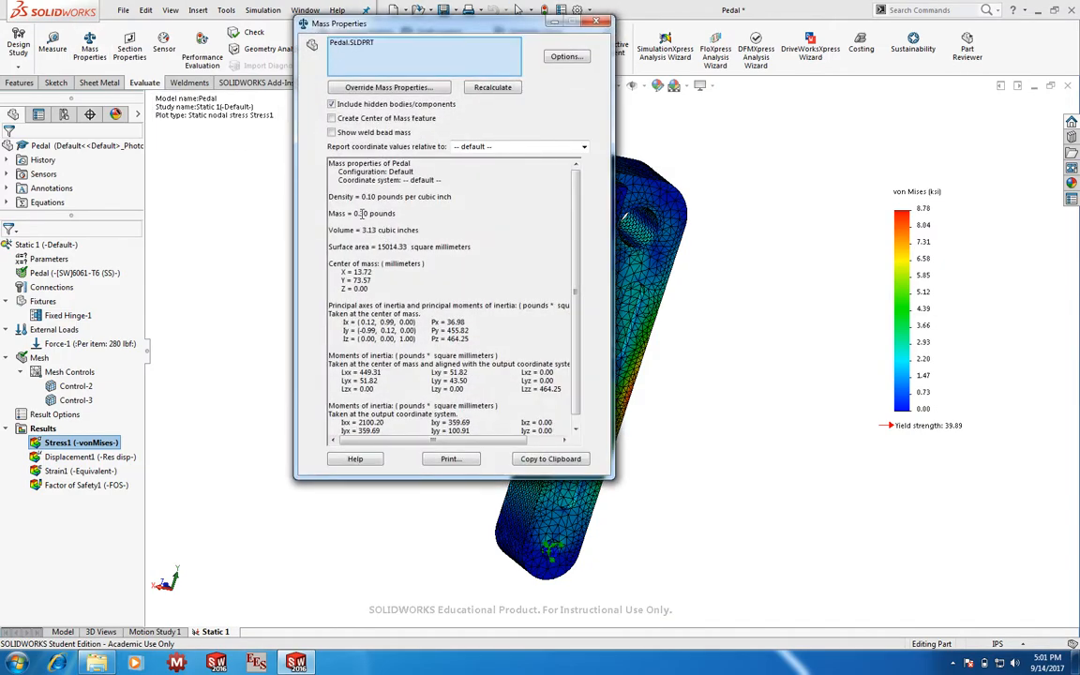
pyautogui.click(598, 22)
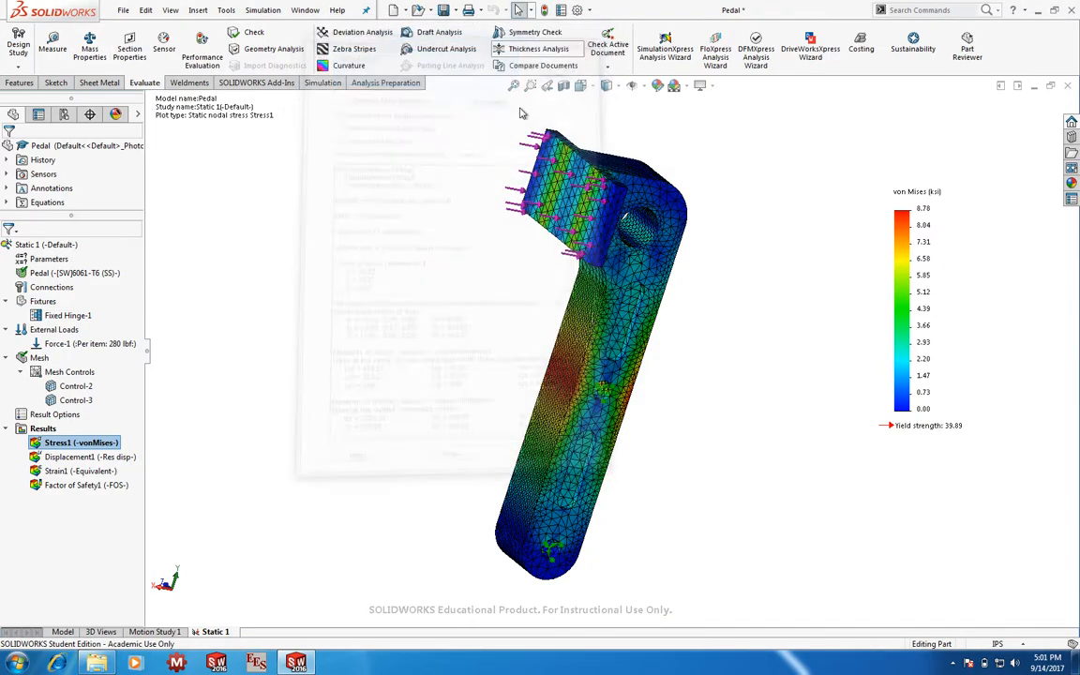
pyautogui.doubleClick(87, 485)
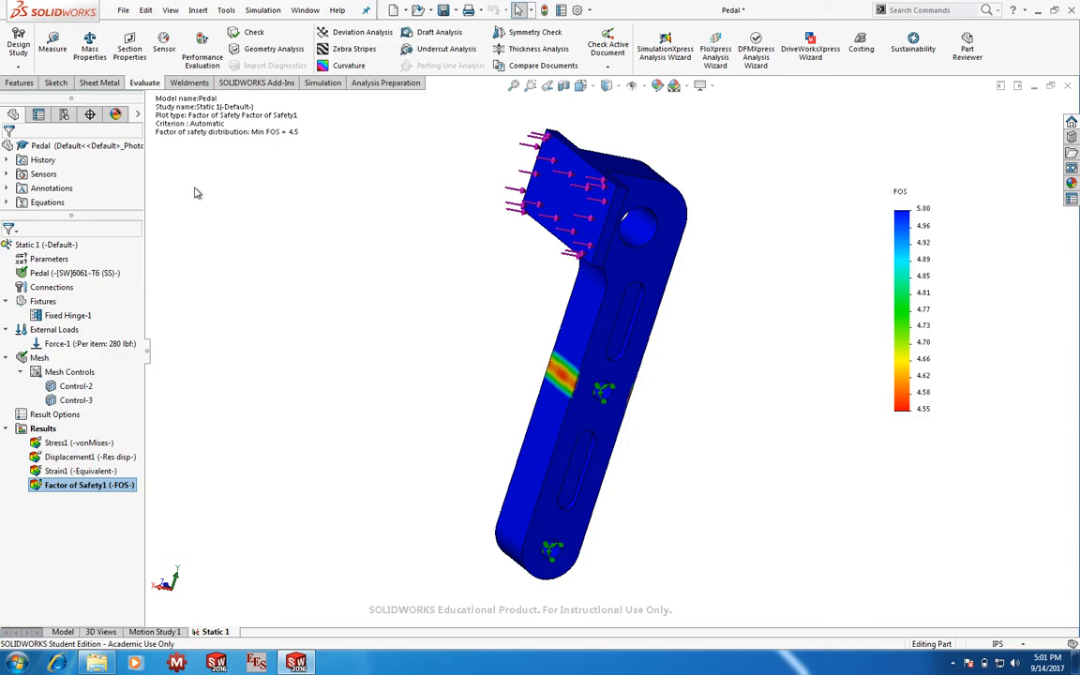
# Create a new simulation study of the Design Study type for the pedal.
pyautogui.click(310, 84)
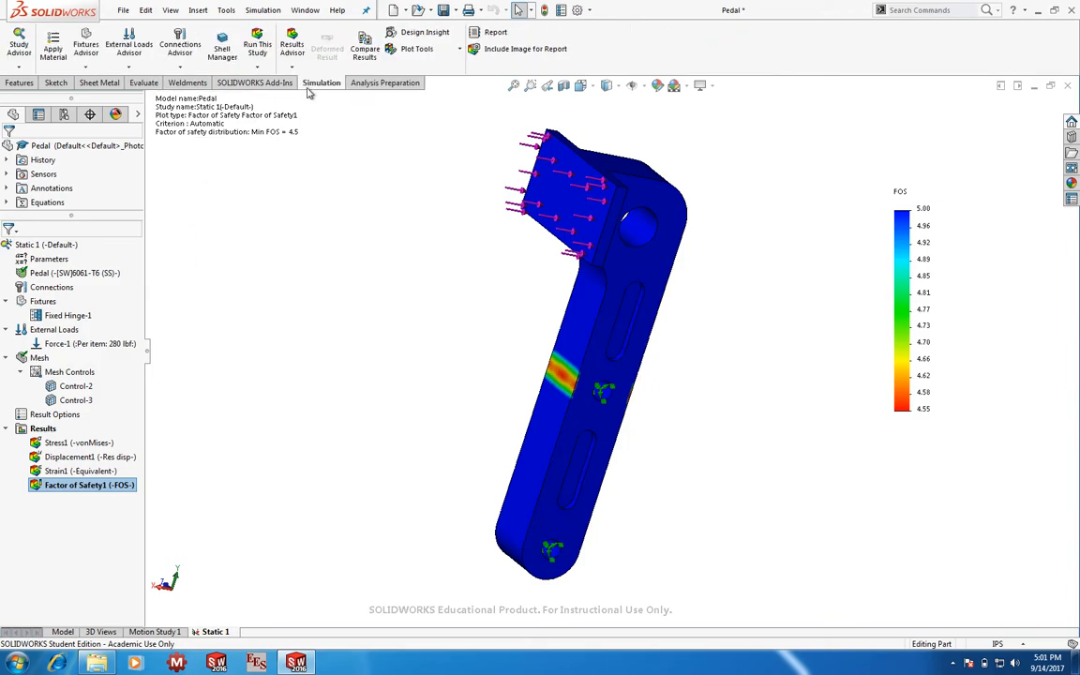
pyautogui.click(19, 67)
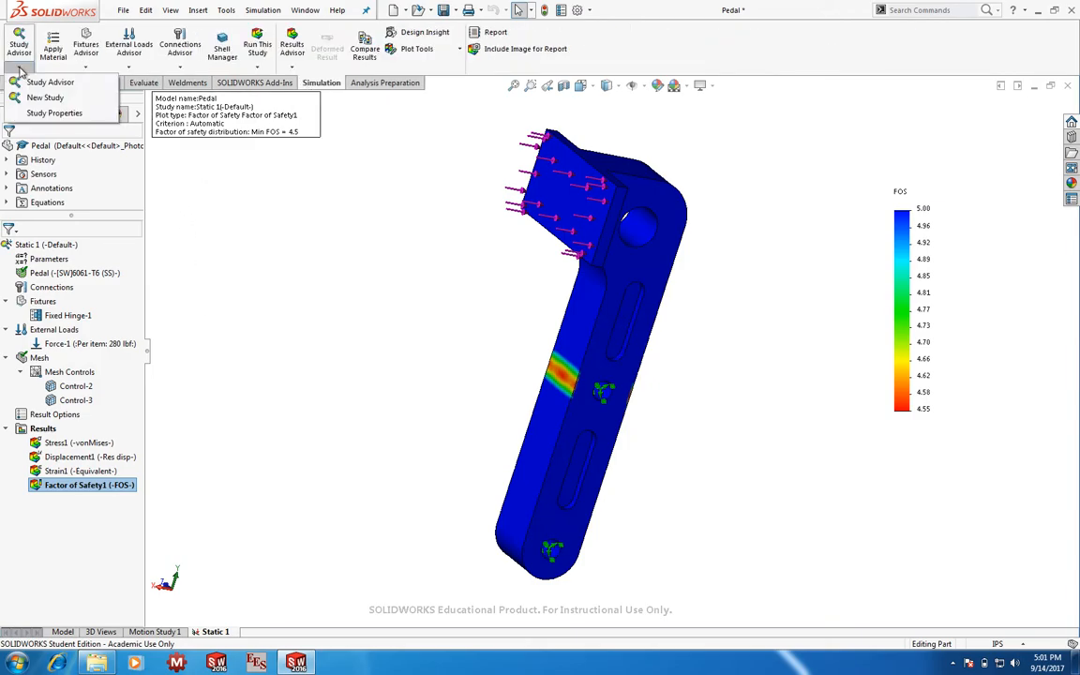
pyautogui.click(37, 98)
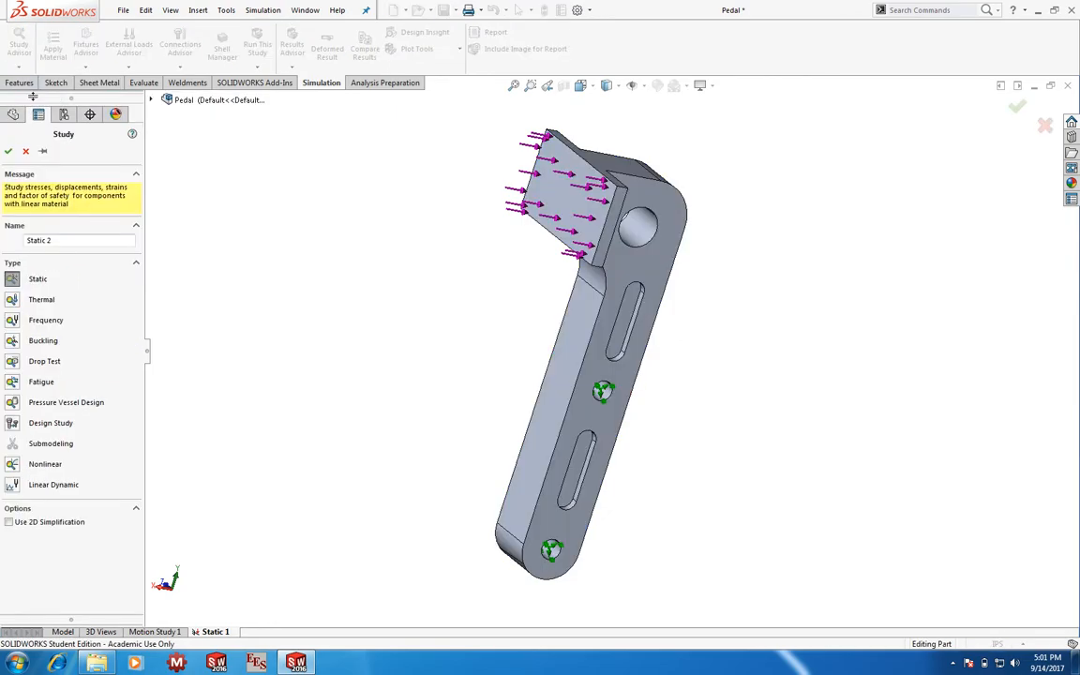
pyautogui.click(12, 424)
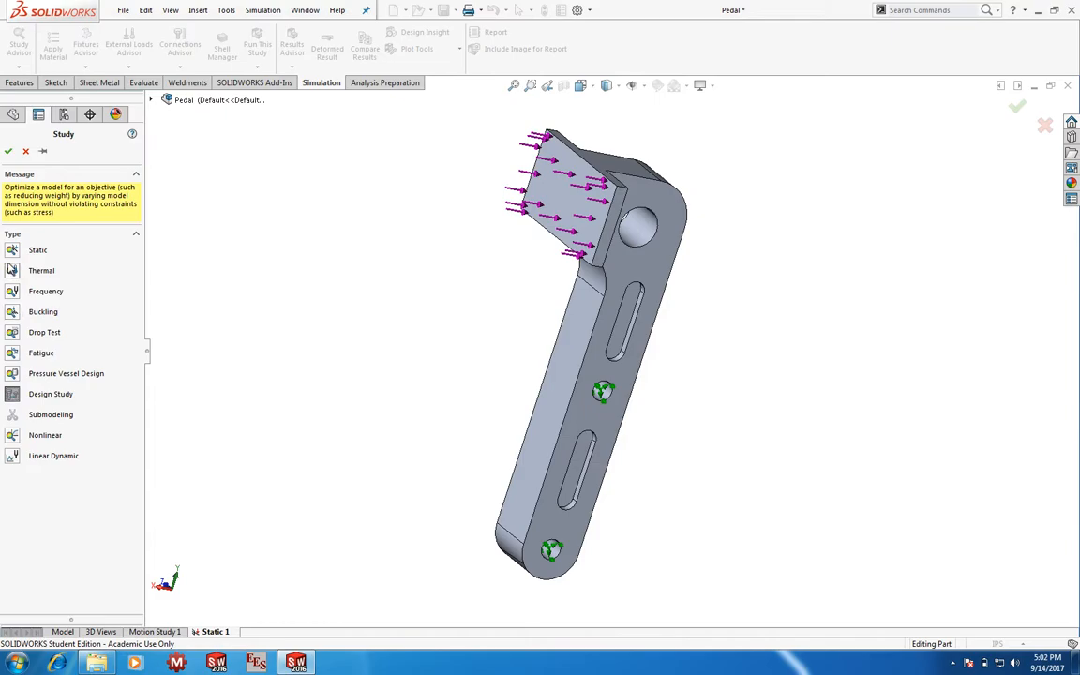
pyautogui.click(8, 150)
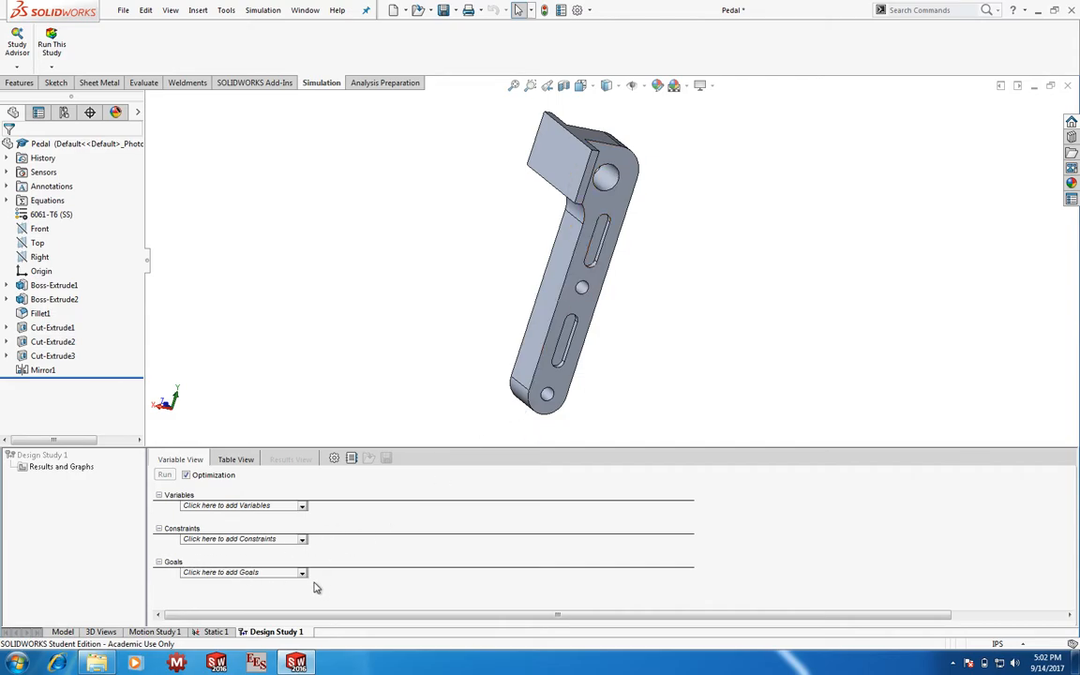
pyautogui.click(301, 506)
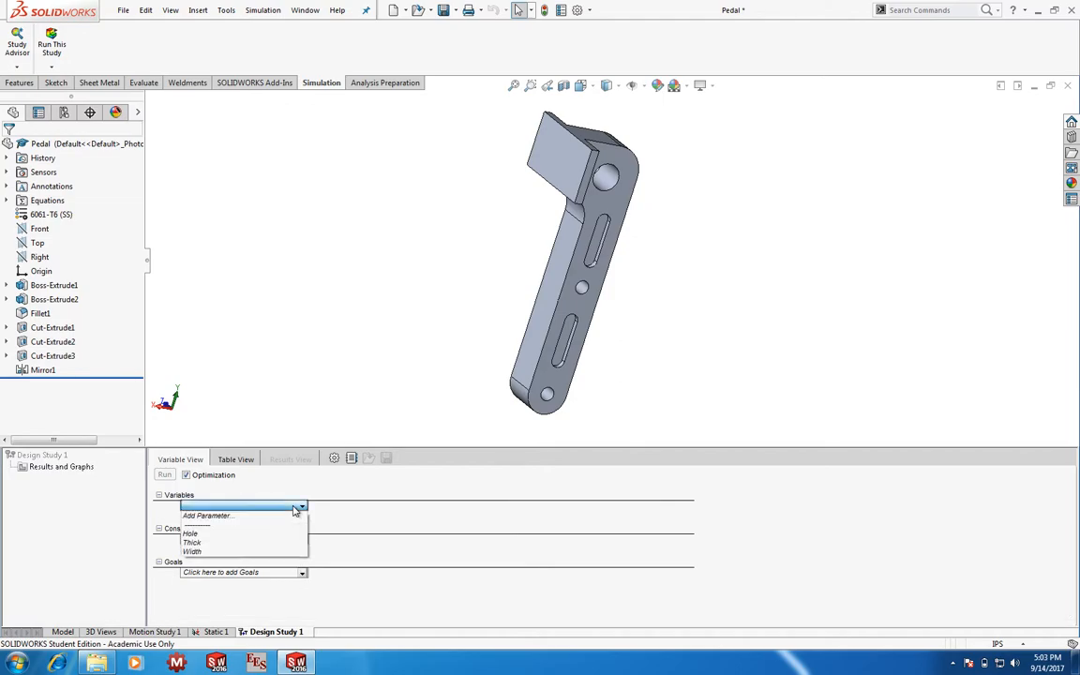
pyautogui.click(202, 517)
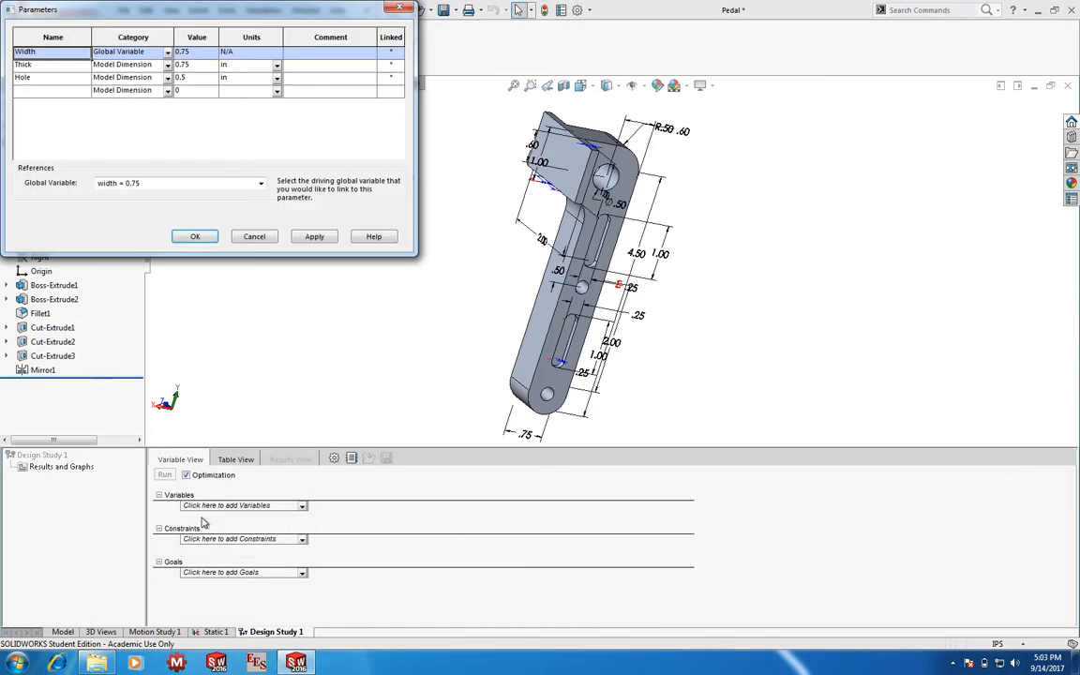
pyautogui.click(53, 90)
pyautogui.write('ersdtfghj')
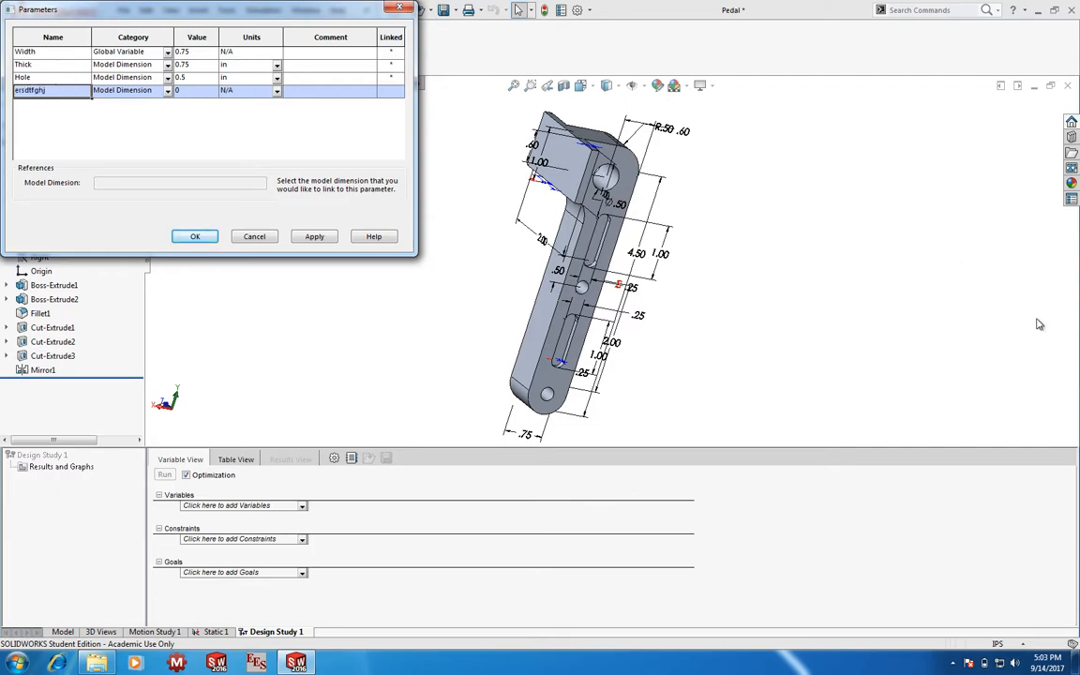
pyautogui.click(534, 241)
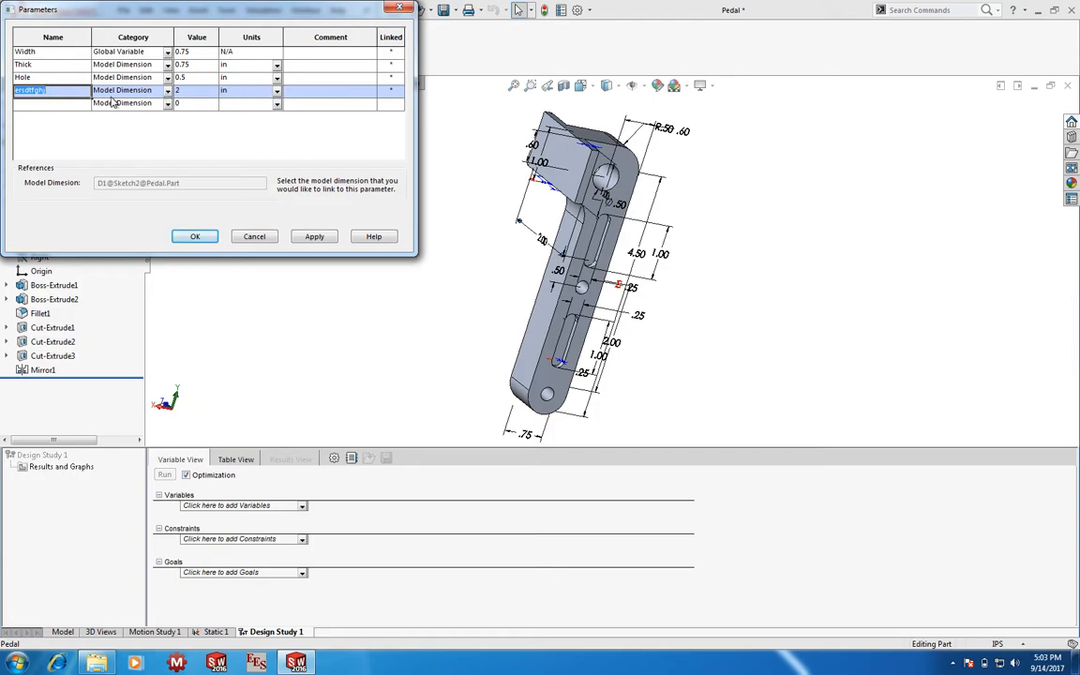
pyautogui.click(261, 238)
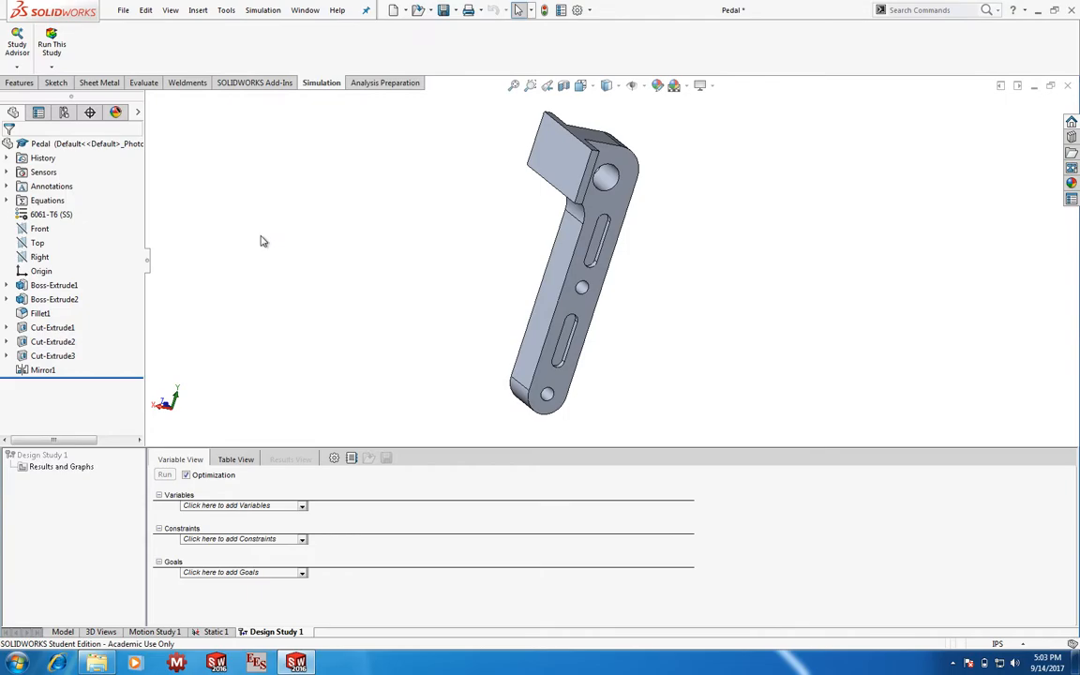
# Add the Width, Thick and Hole parameters as variables of the design study.
pyautogui.click(302, 507)
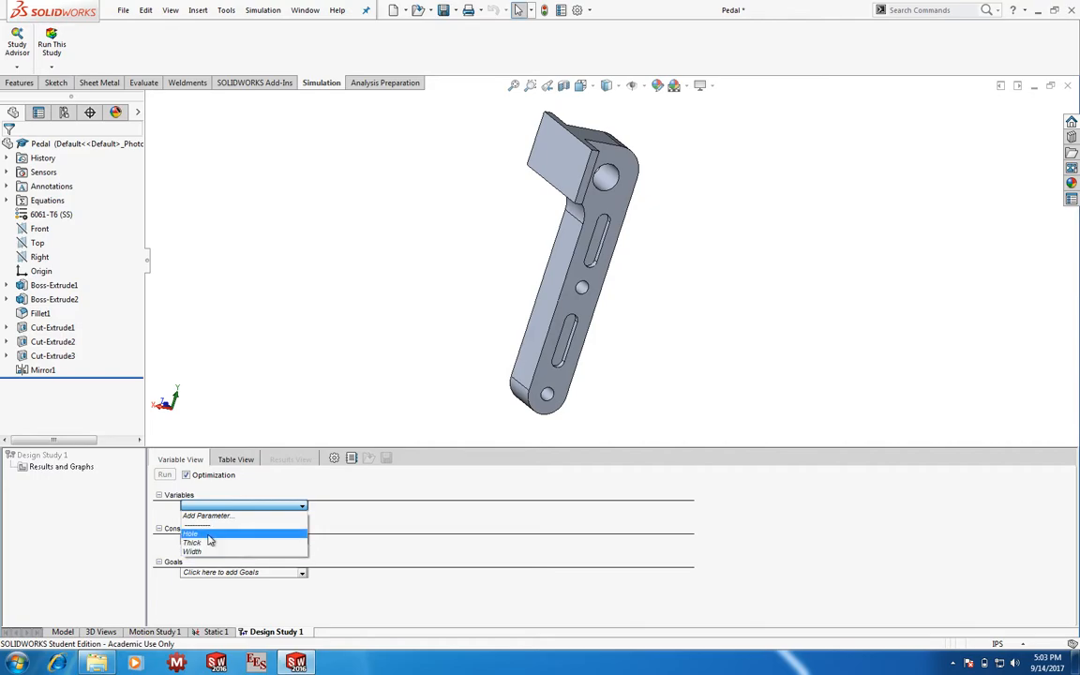
pyautogui.click(206, 551)
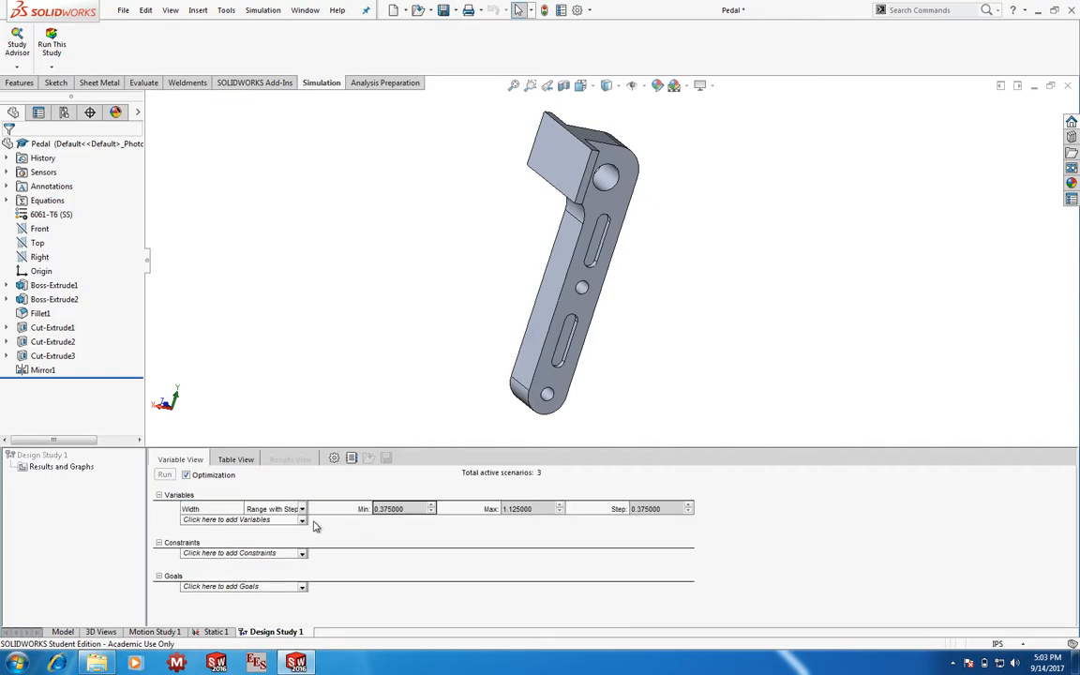
pyautogui.click(302, 521)
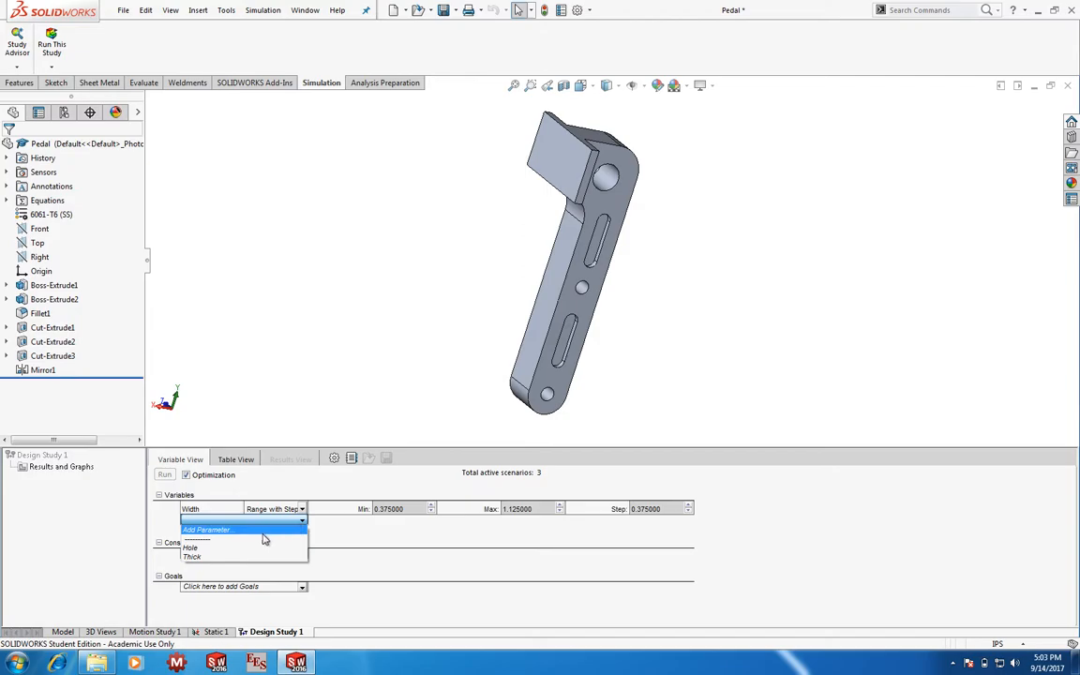
pyautogui.click(241, 557)
pyautogui.click(303, 536)
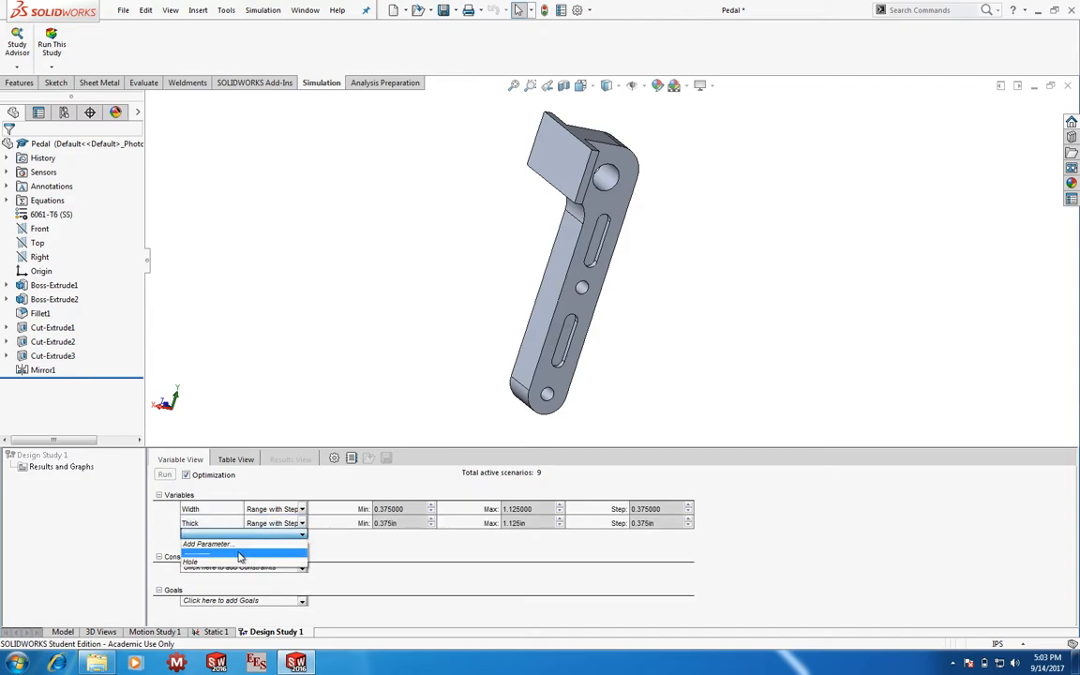
pyautogui.click(239, 563)
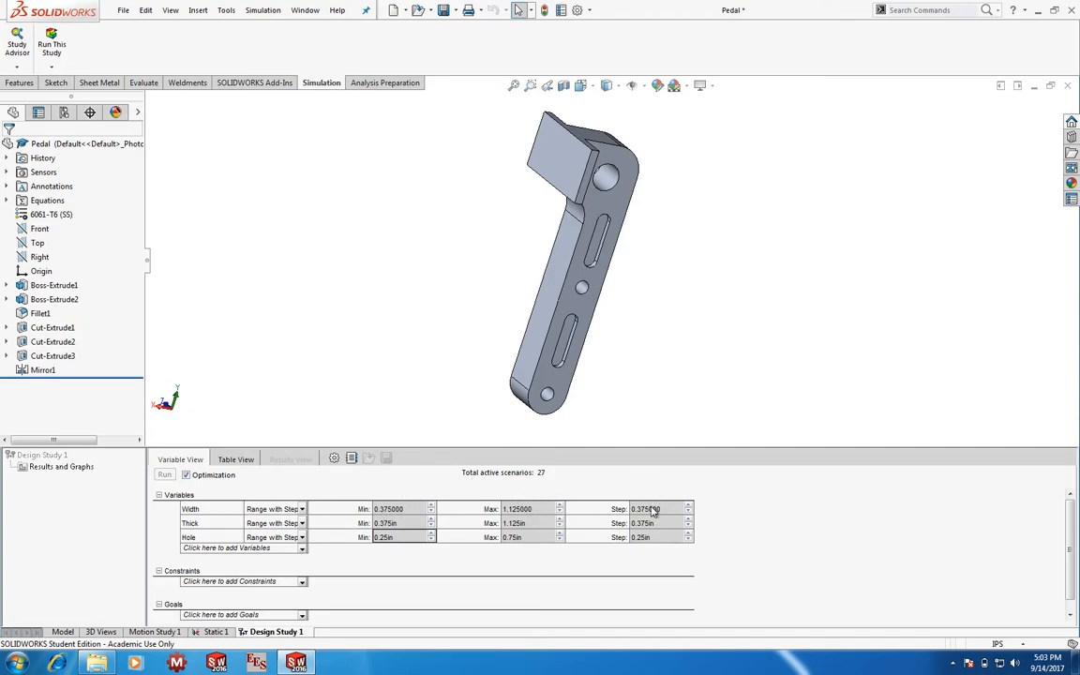
# Try the Range type for the Width variable and return it to Range with Step.
pyautogui.click(272, 510)
pyautogui.click(272, 509)
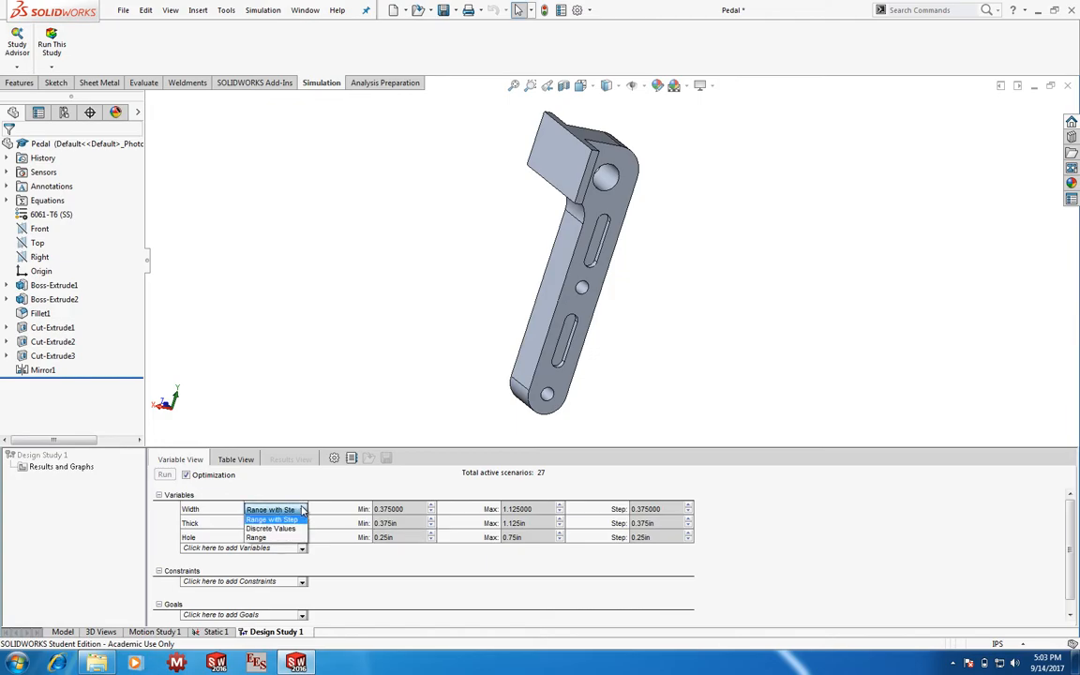
pyautogui.click(258, 538)
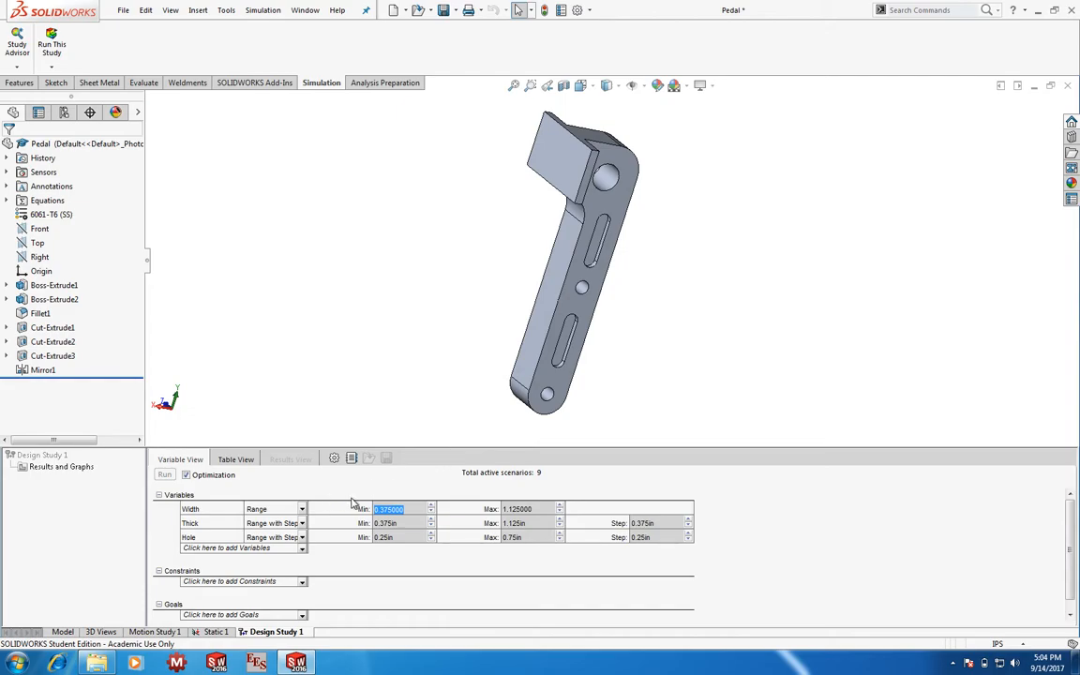
pyautogui.click(302, 509)
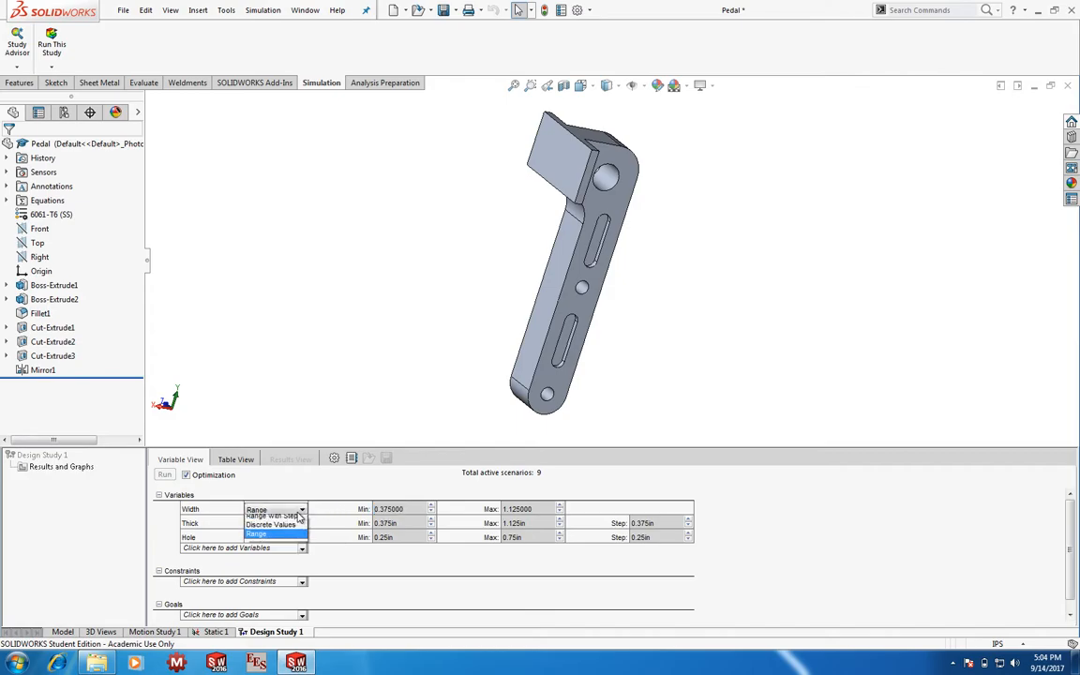
pyautogui.click(287, 525)
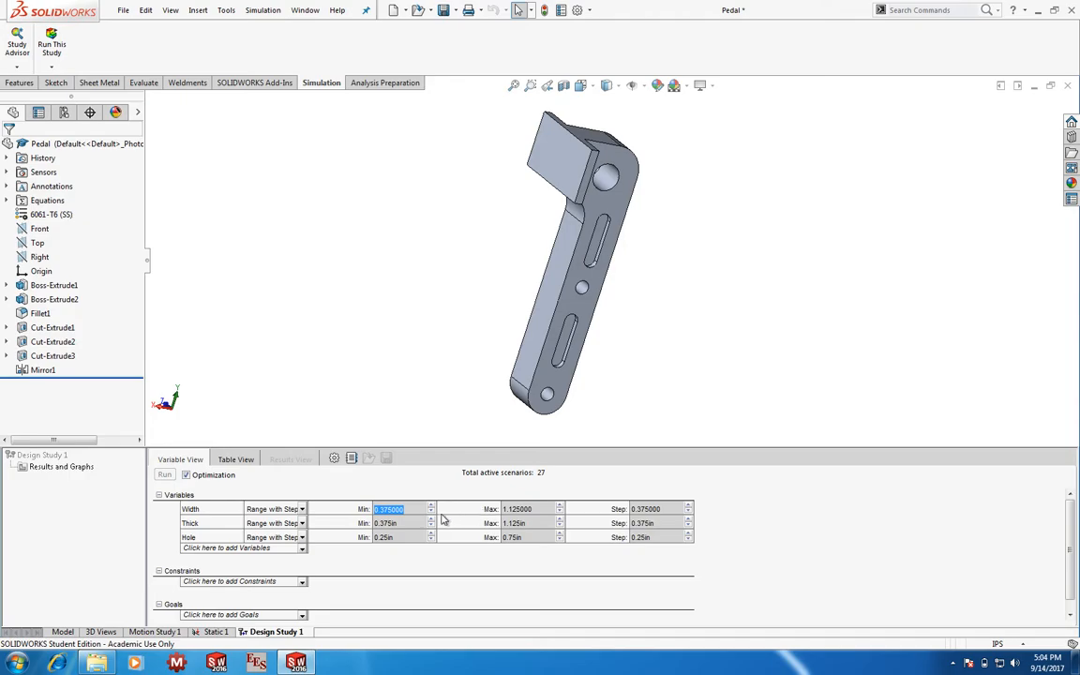
# Set the Width variable to a minimum of .25, a maximum of .75 and a step of .1.
pyautogui.press('BackSpace')
pyautogui.doubleClick(541, 509)
pyautogui.press('BackSpace')
pyautogui.doubleClick(647, 509)
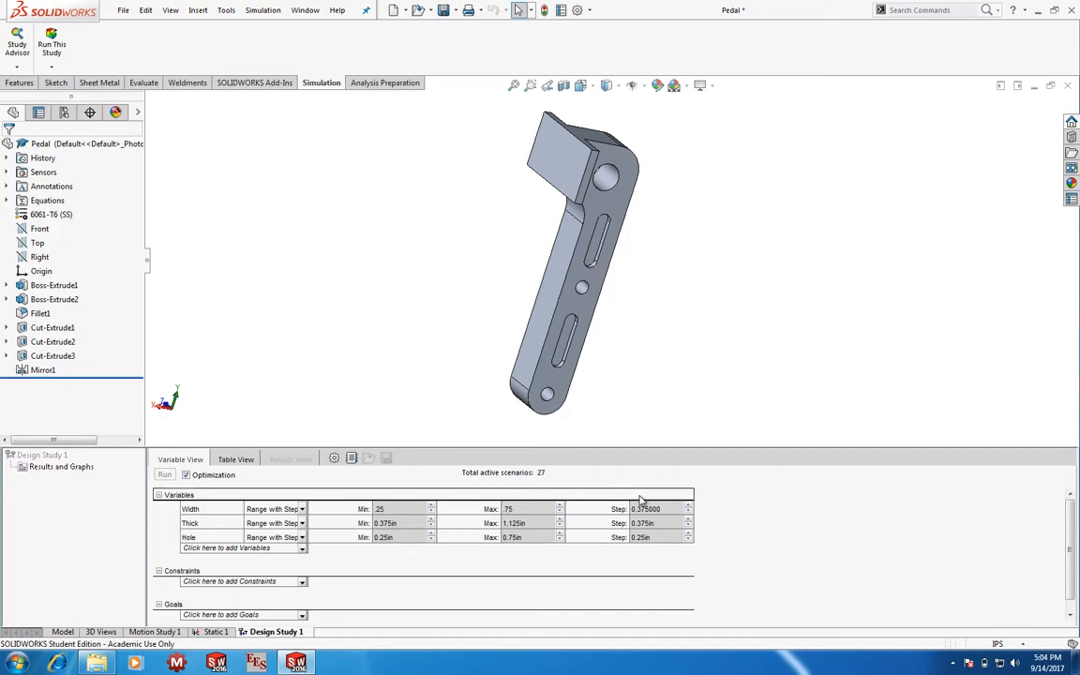
pyautogui.press('BackSpace')
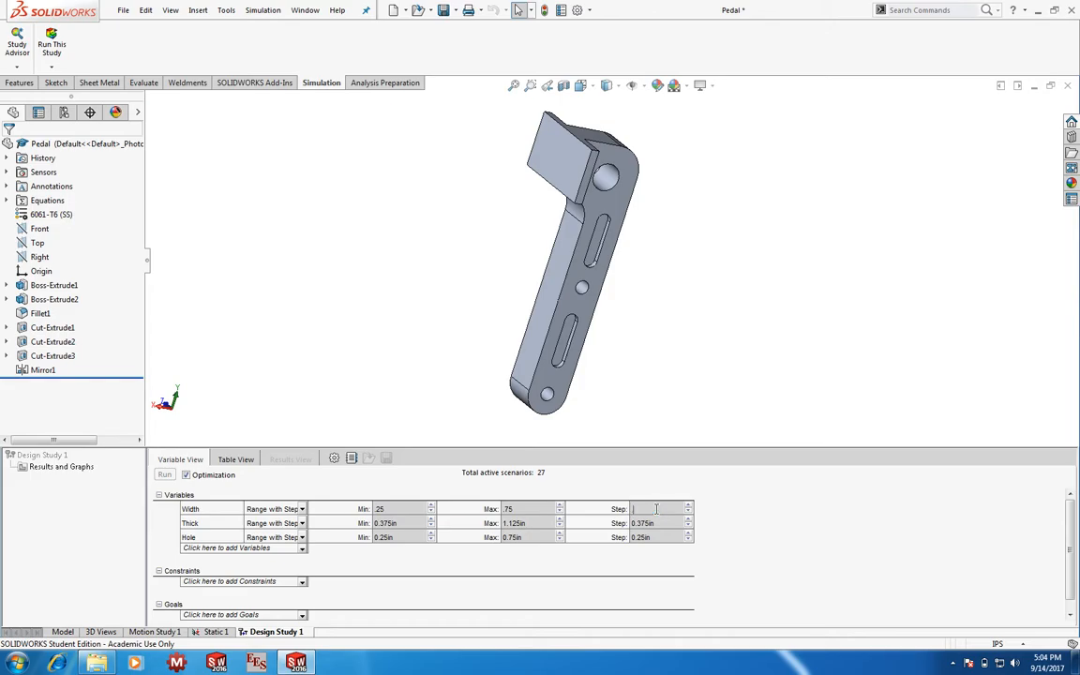
# Set the Thick variable to a minimum of 0.5 in, a maximum of 0.75 in and a step of 0.1 in.
pyautogui.doubleClick(416, 522)
pyautogui.press('BackSpace')
pyautogui.write('.5')
pyautogui.press('Tab')
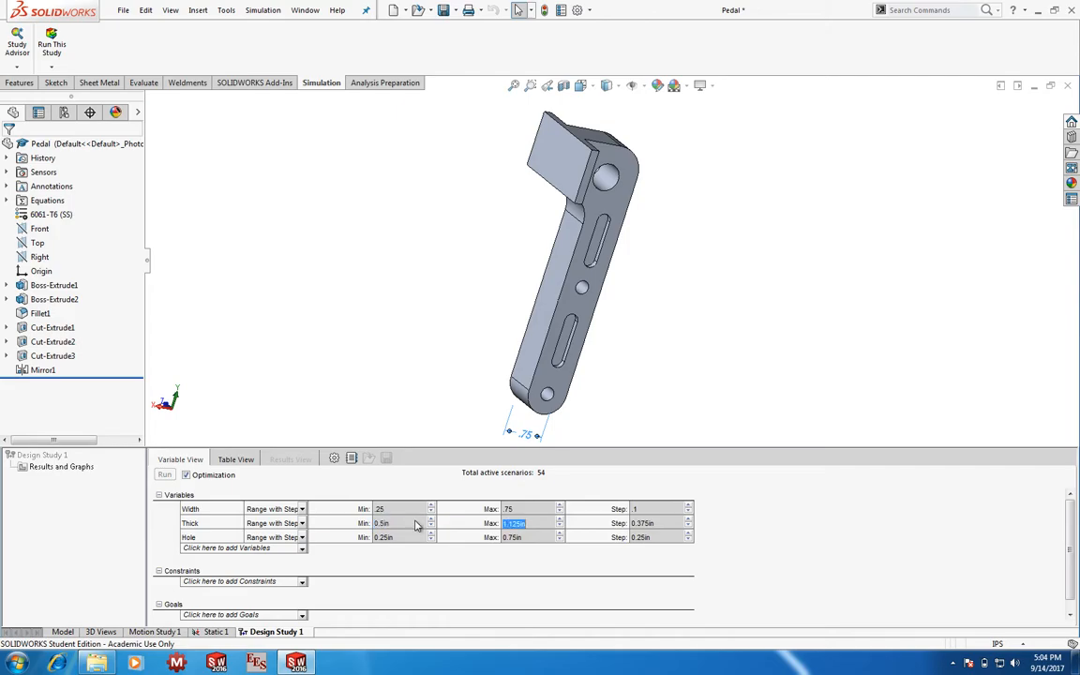
pyautogui.press('BackSpace')
pyautogui.write('.75')
pyautogui.press('Tab')
pyautogui.press('BackSpace')
pyautogui.write('.1')
# Set the Hole variable to a minimum of 0.5 in, a maximum of 1 in and a step of 0.125 in.
pyautogui.click(398, 538)
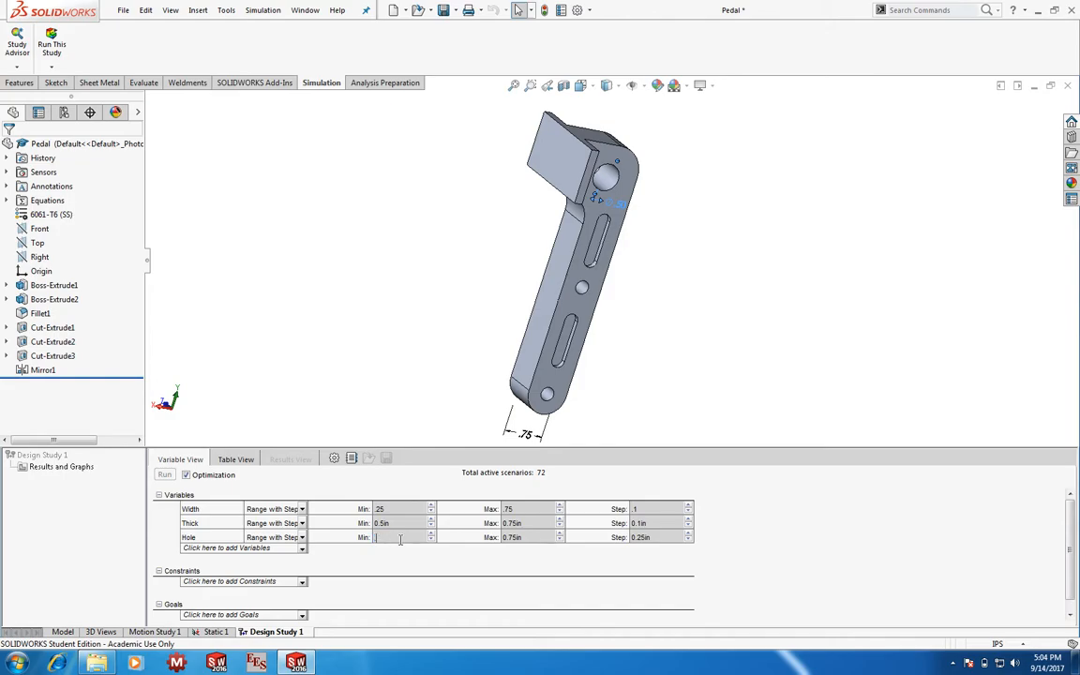
pyautogui.press('Tab')
pyautogui.press('Tab')
pyautogui.press('Tab')
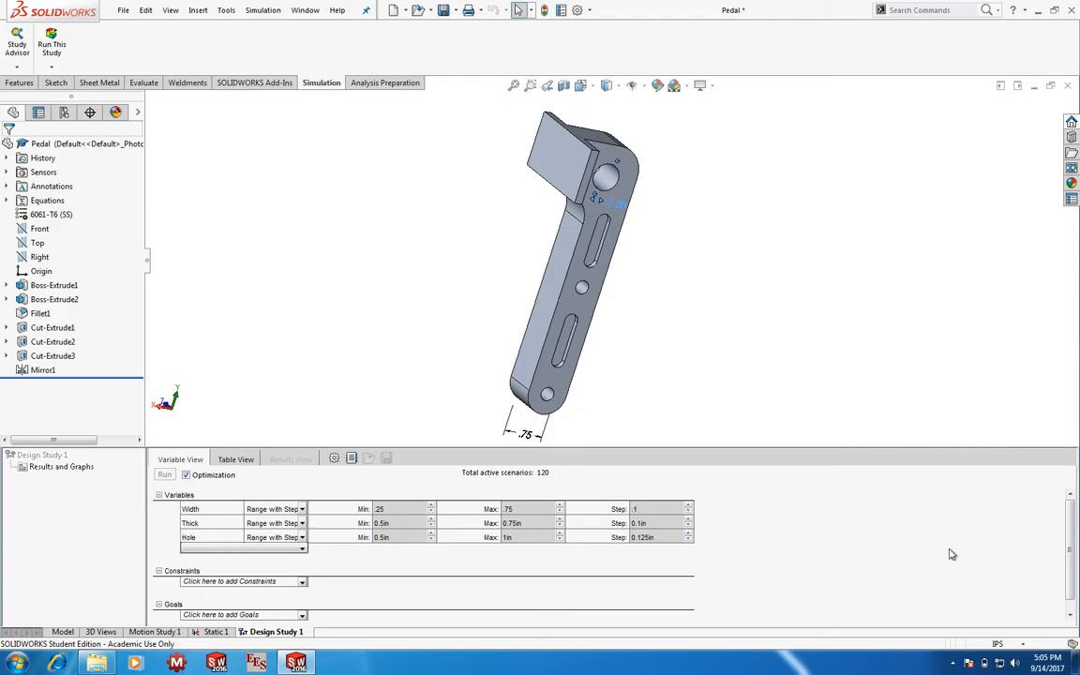
# Add a Simulation Data sensor for Factor of Safety as a constraint of the design study.
pyautogui.scroll(-1, 963, 499)
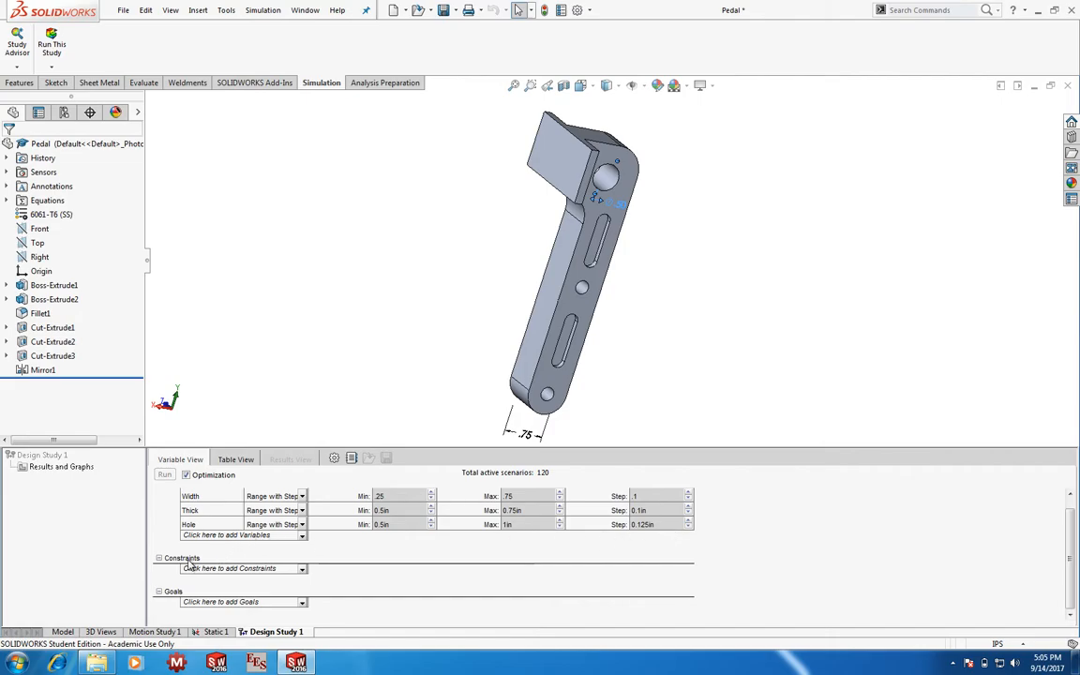
pyautogui.click(303, 569)
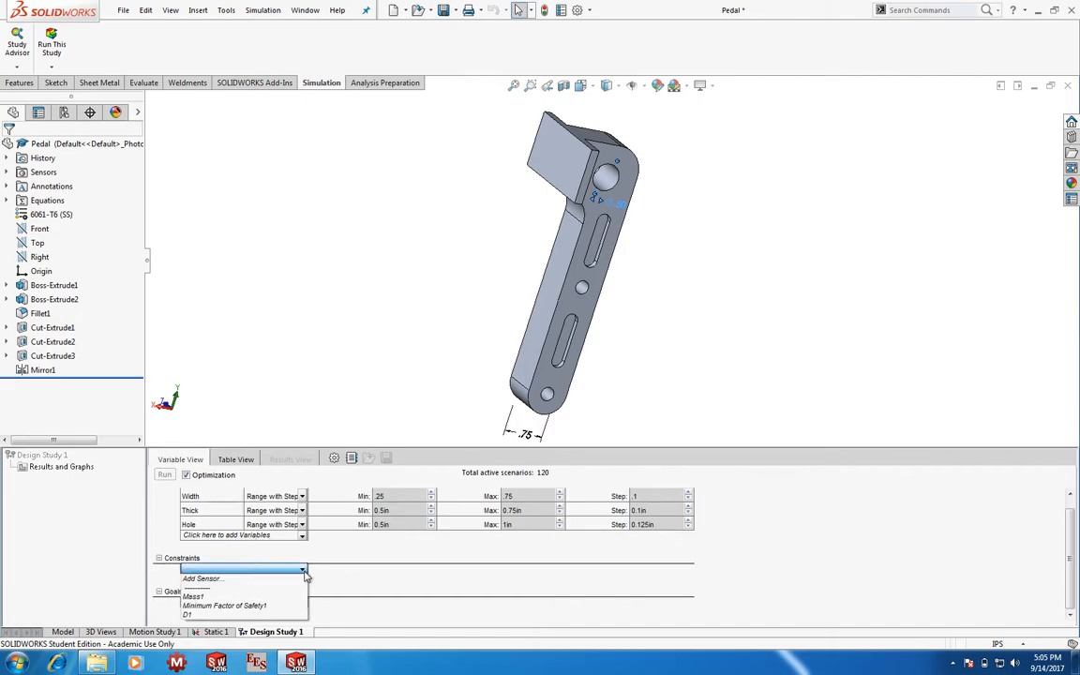
pyautogui.click(208, 579)
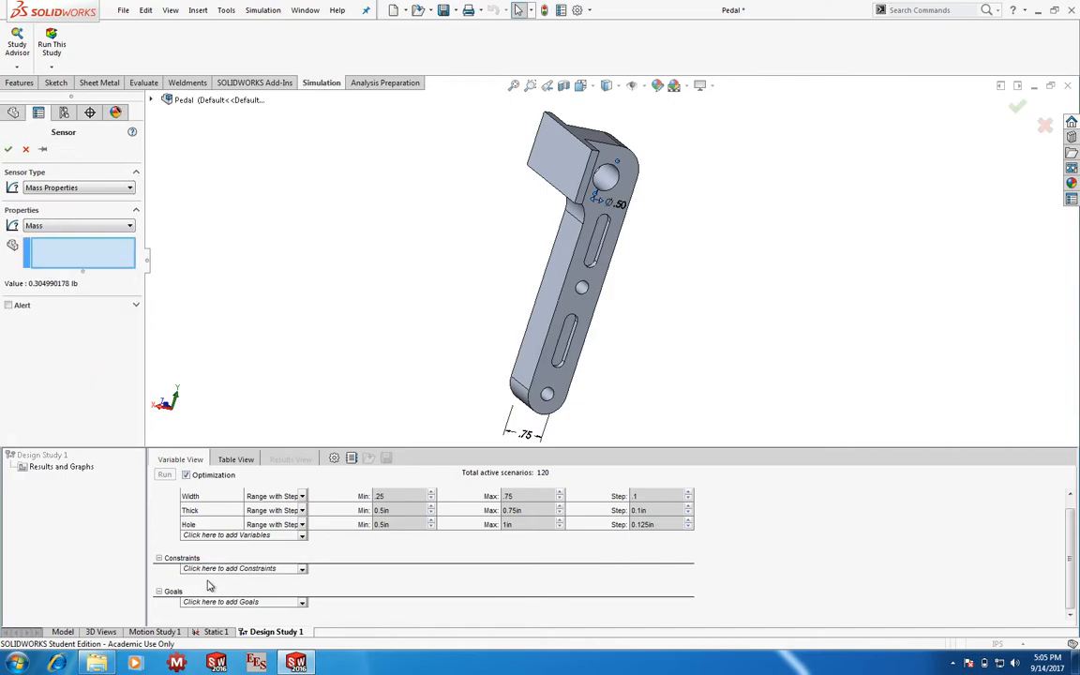
pyautogui.click(55, 186)
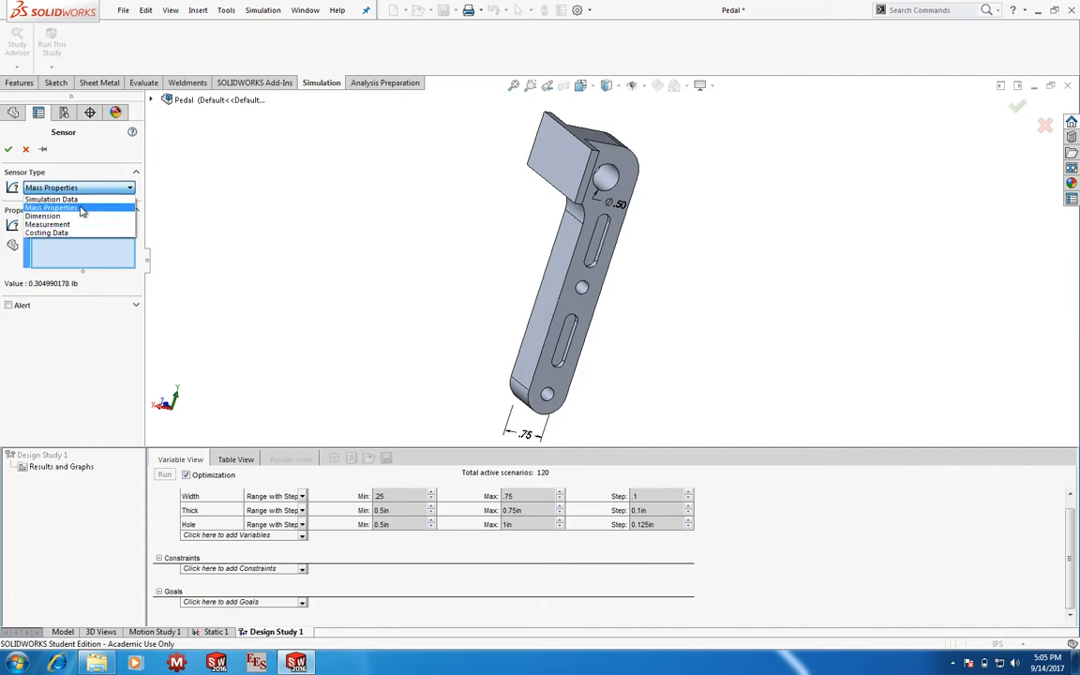
pyautogui.click(82, 200)
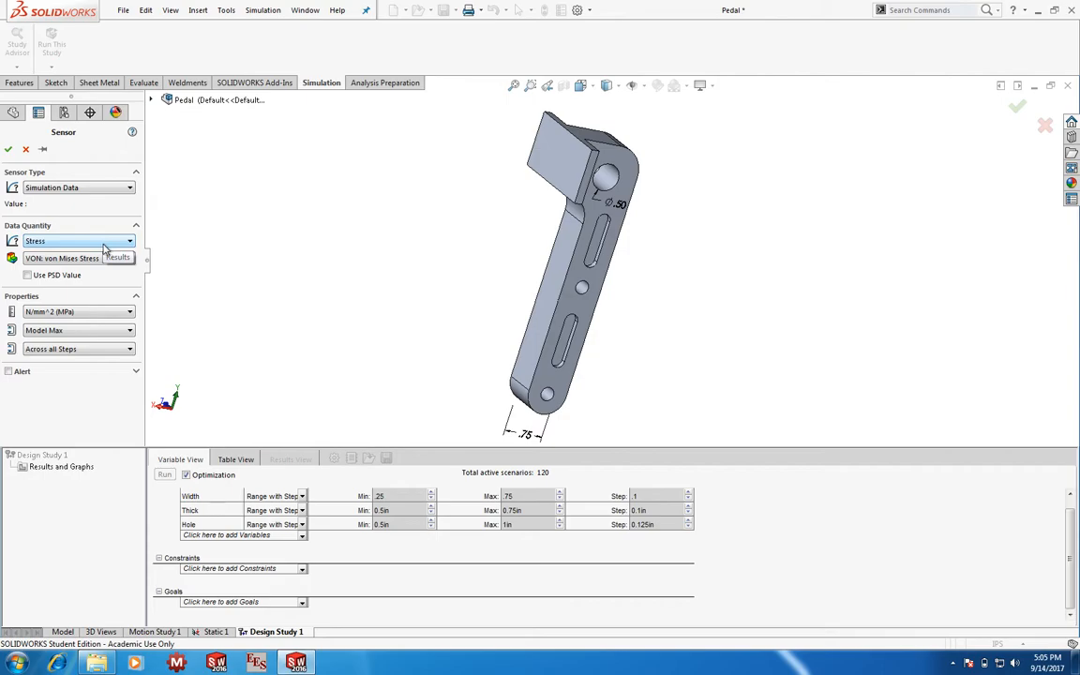
pyautogui.click(60, 243)
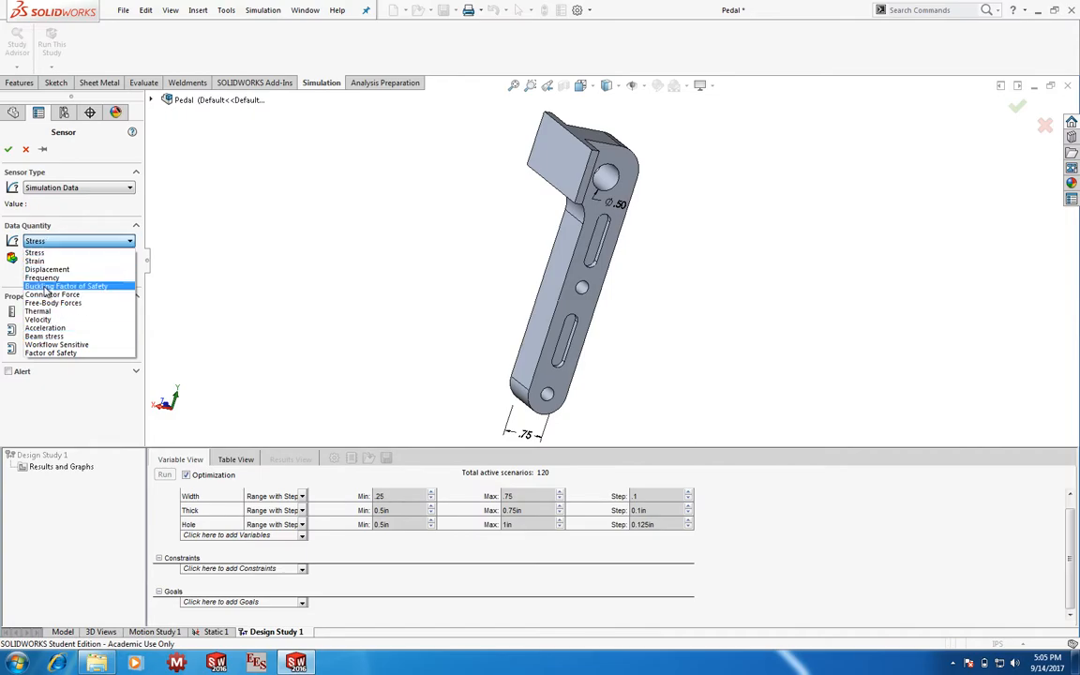
pyautogui.click(56, 355)
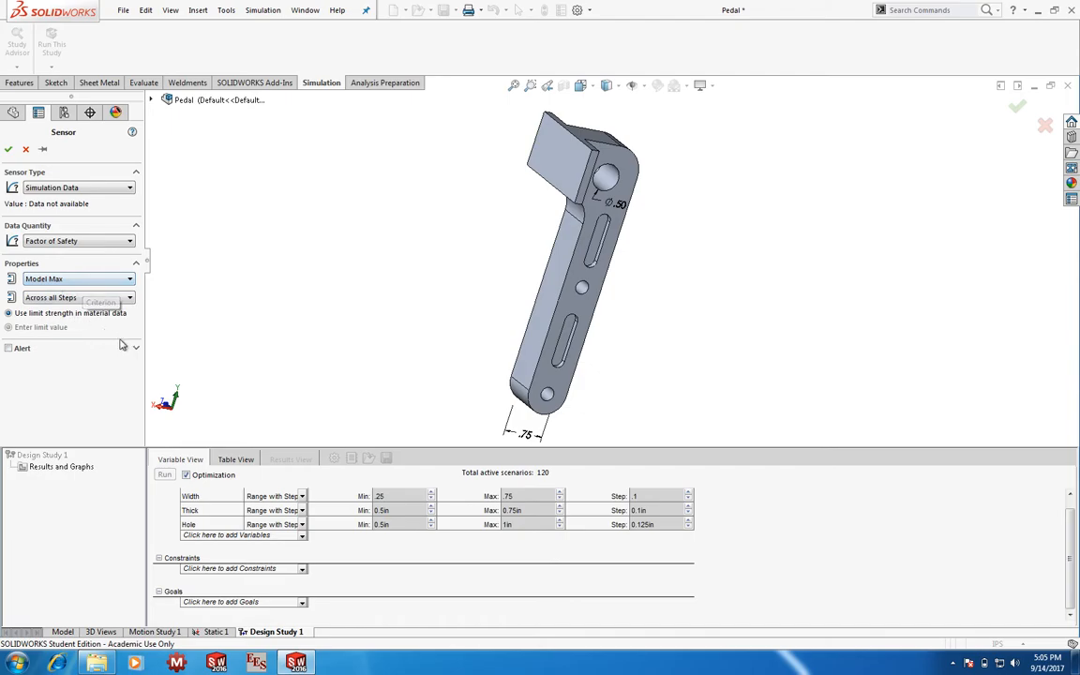
pyautogui.click(8, 152)
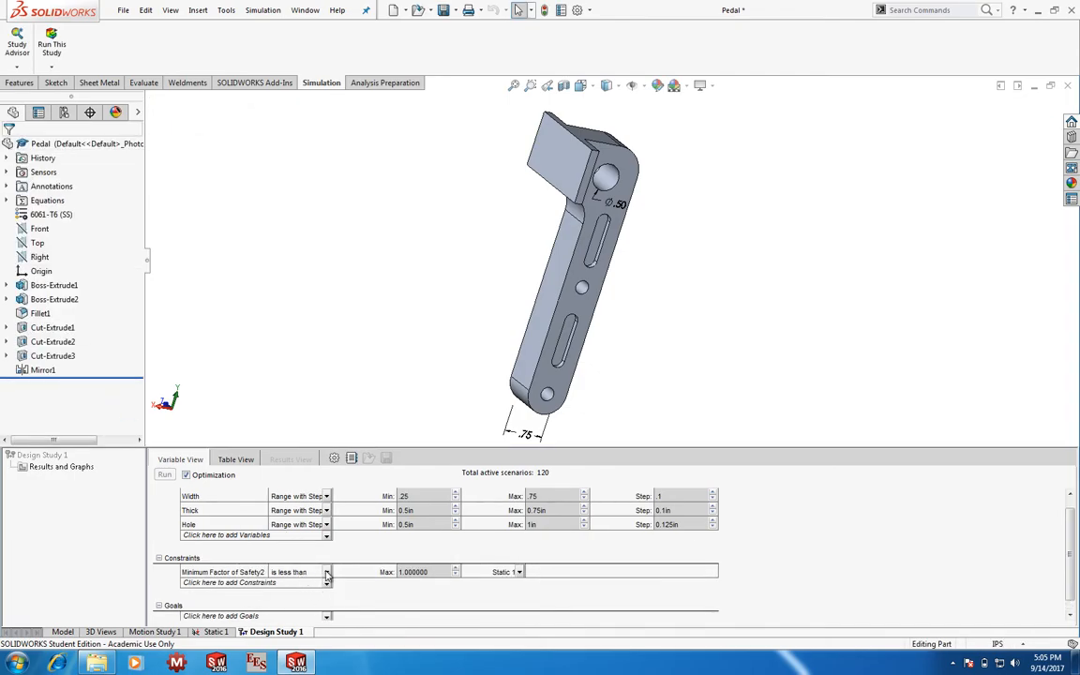
# Require the minimum factor of safety constraint to be greater than 1.8.
pyautogui.click(319, 572)
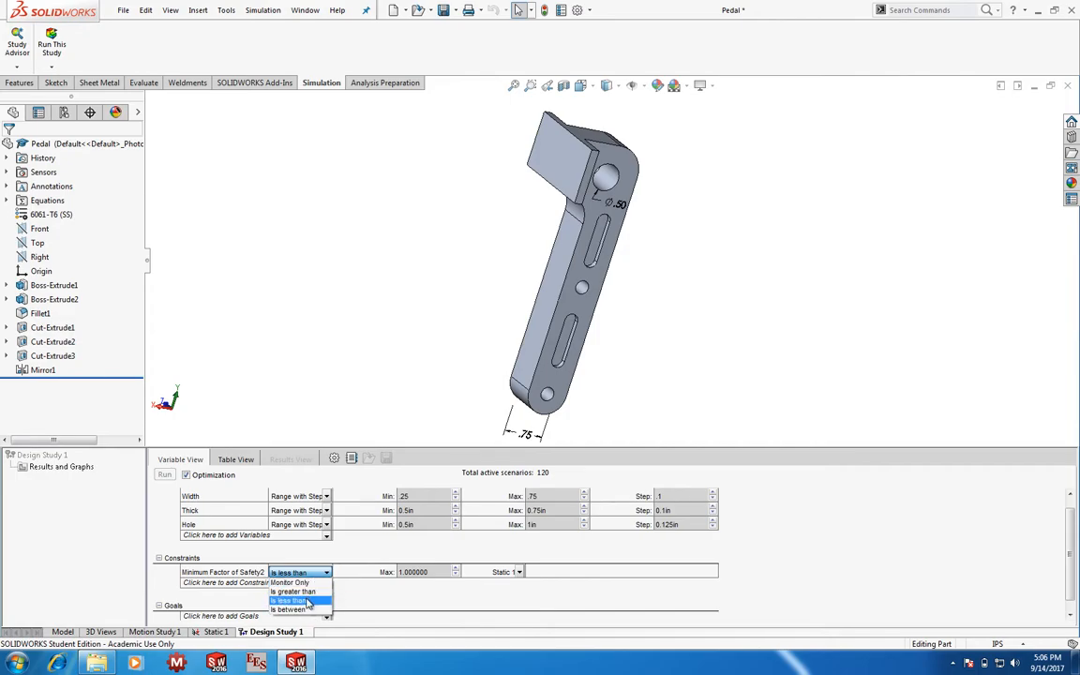
pyautogui.click(312, 594)
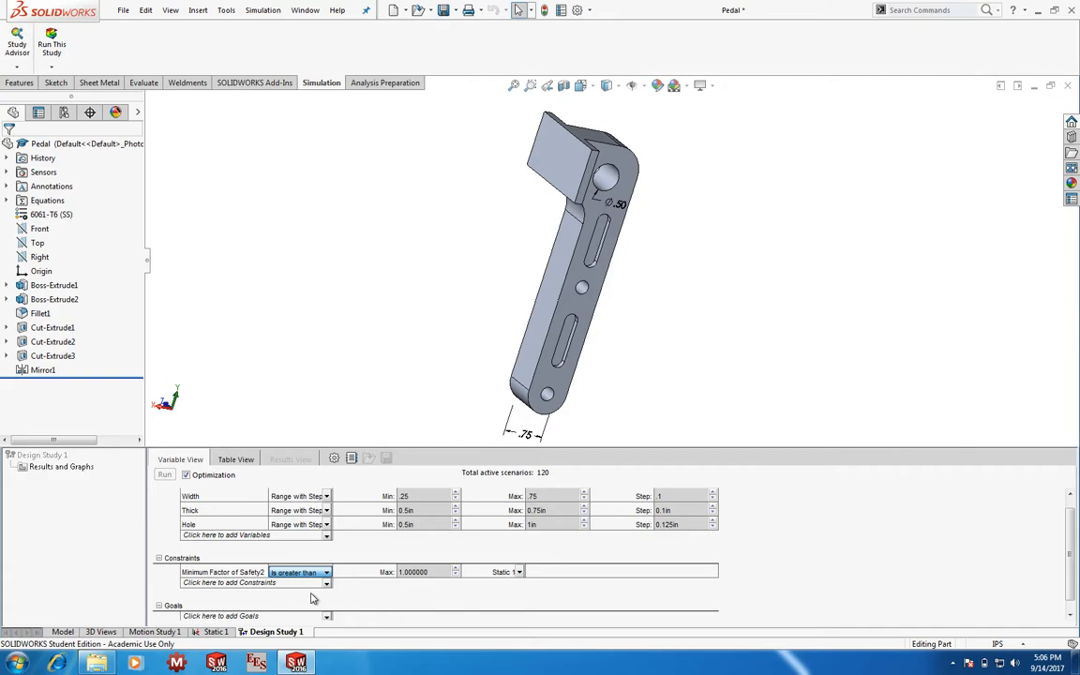
pyautogui.click(424, 574)
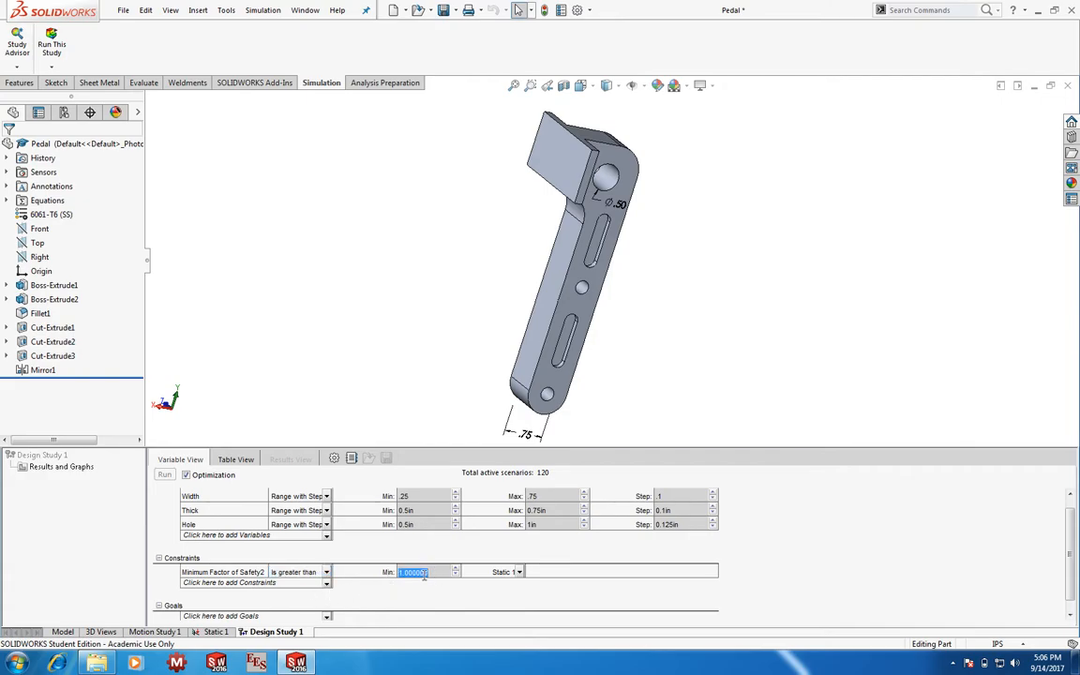
pyautogui.write('1.8')
pyautogui.click(457, 603)
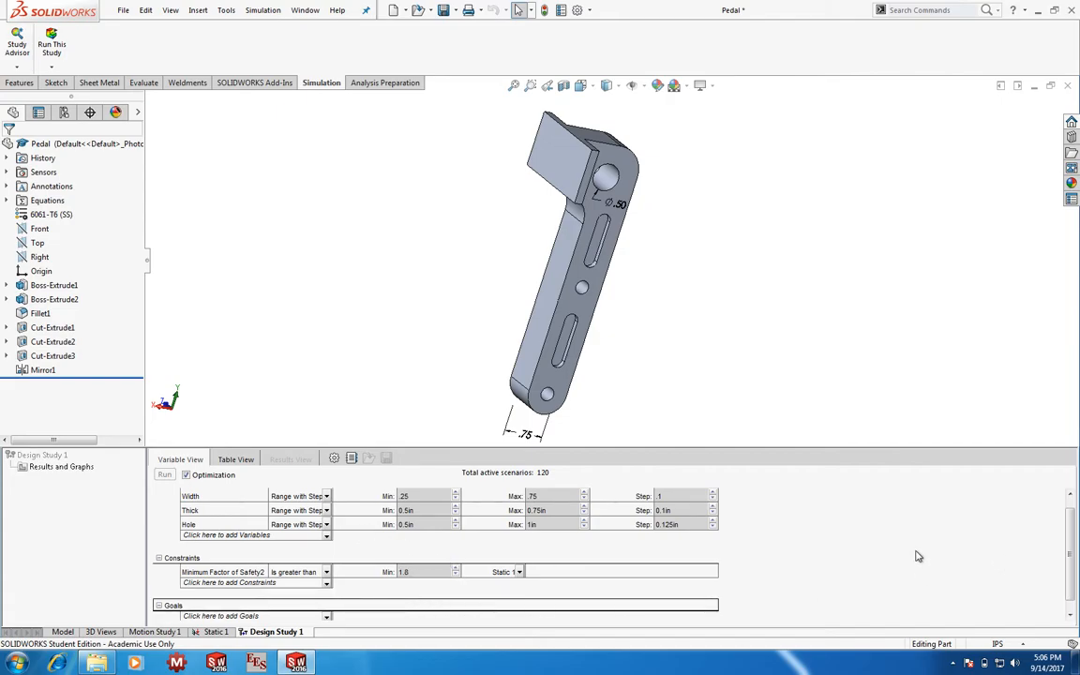
# Try a Mass sensor without a selected body as the study goal and delete that goal.
pyautogui.scroll(1, 844, 574)
pyautogui.scroll(-2, 797, 514)
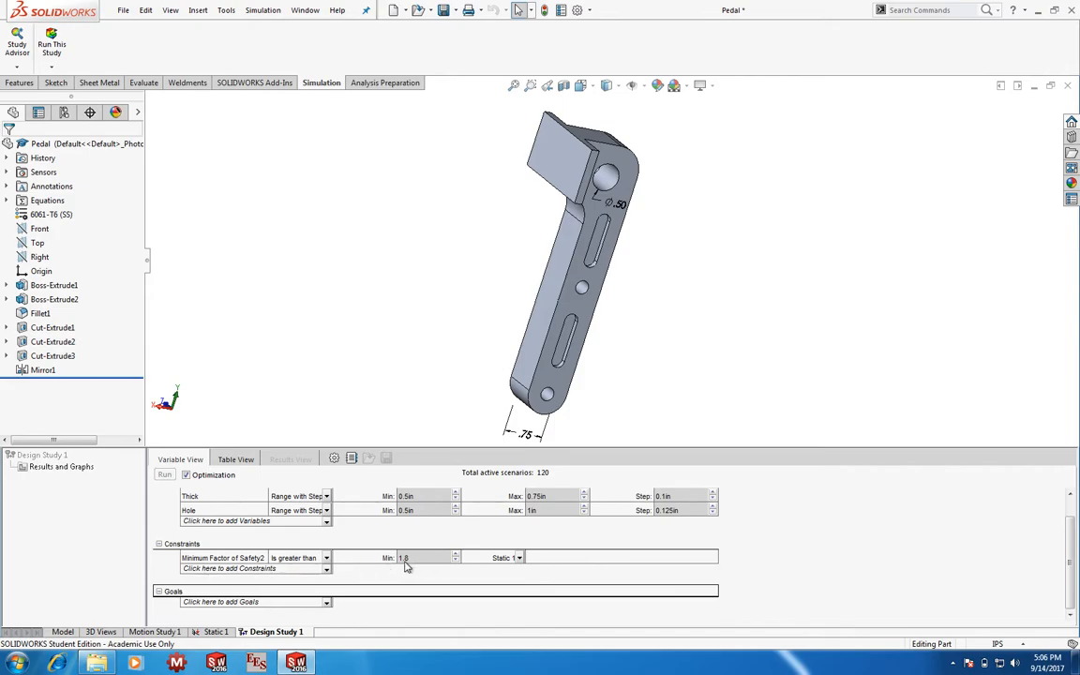
pyautogui.click(327, 604)
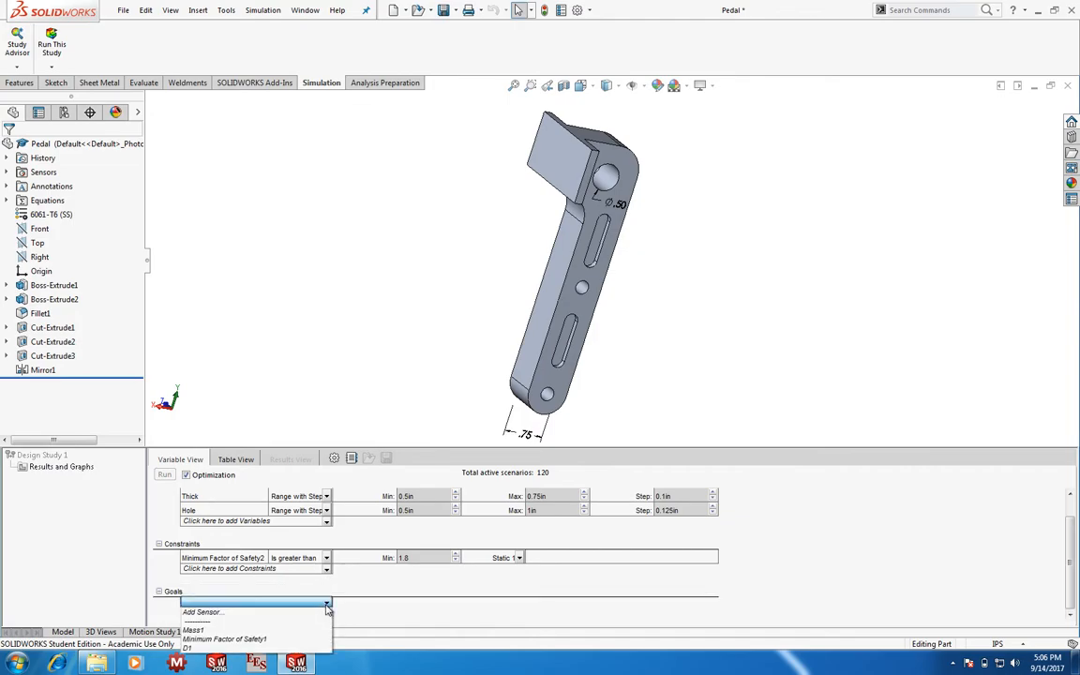
pyautogui.click(201, 613)
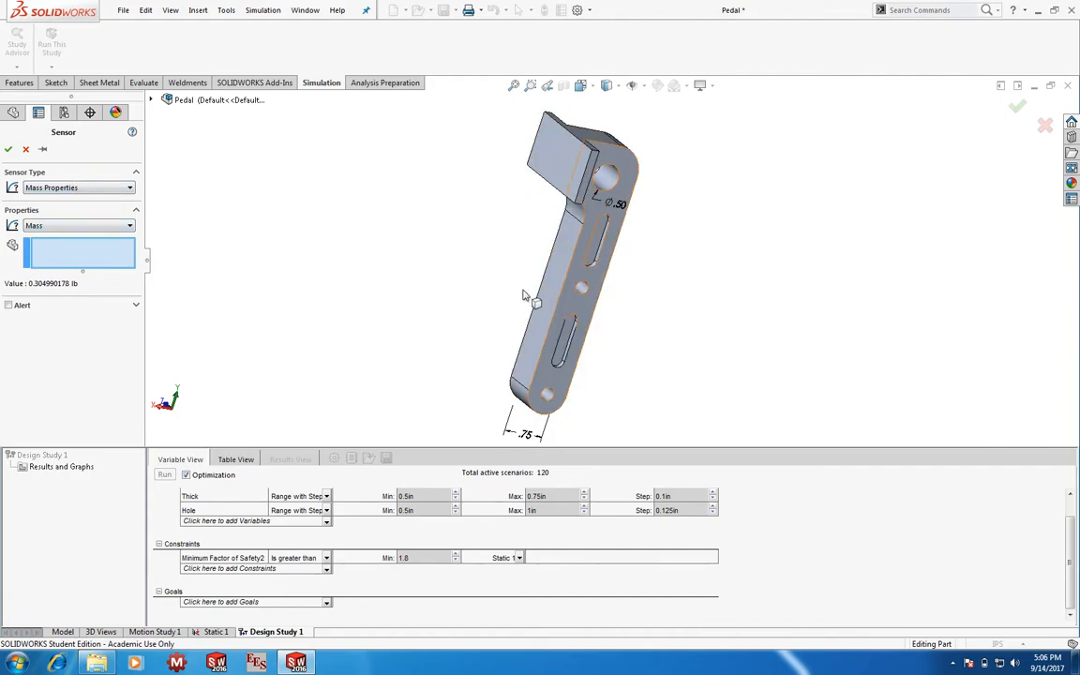
pyautogui.click(58, 227)
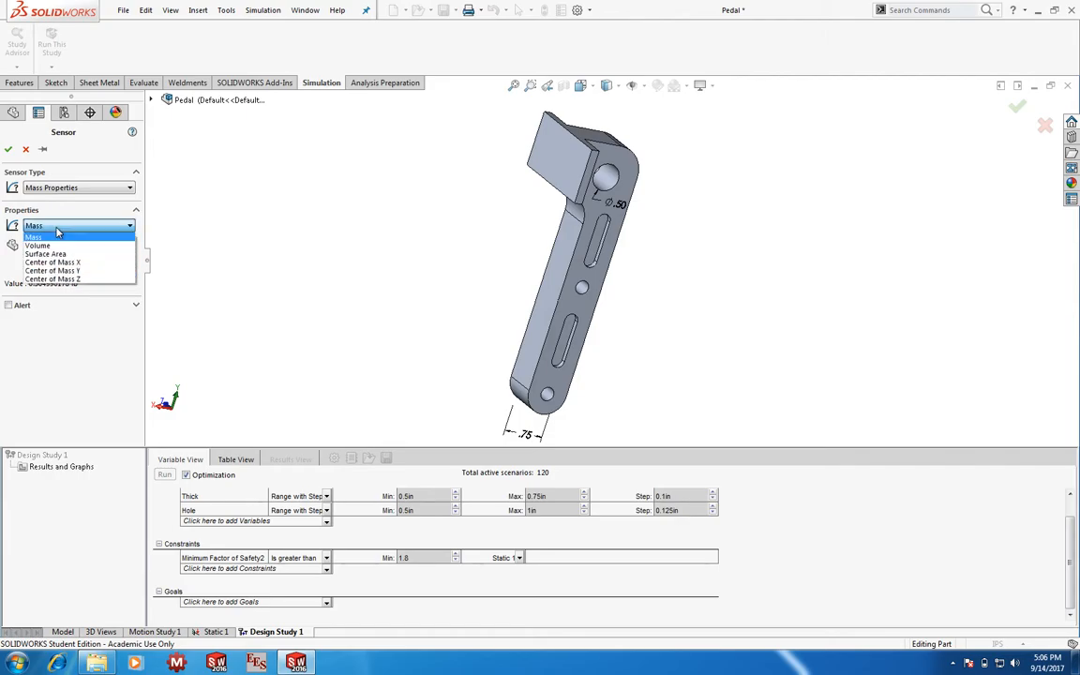
pyautogui.click(58, 235)
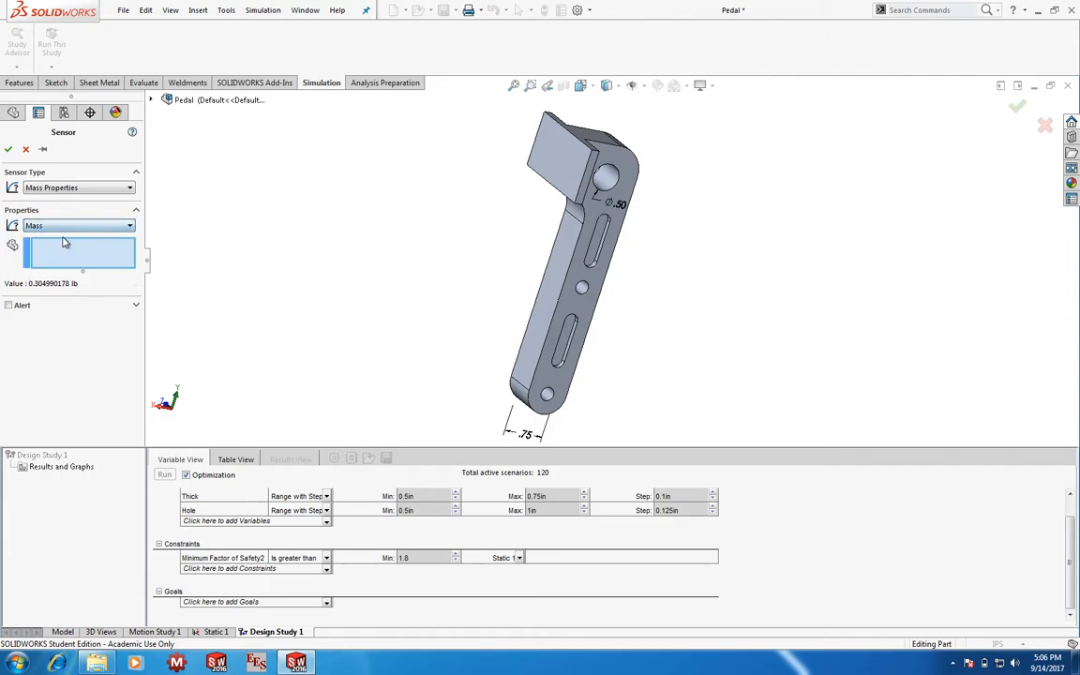
pyautogui.click(8, 148)
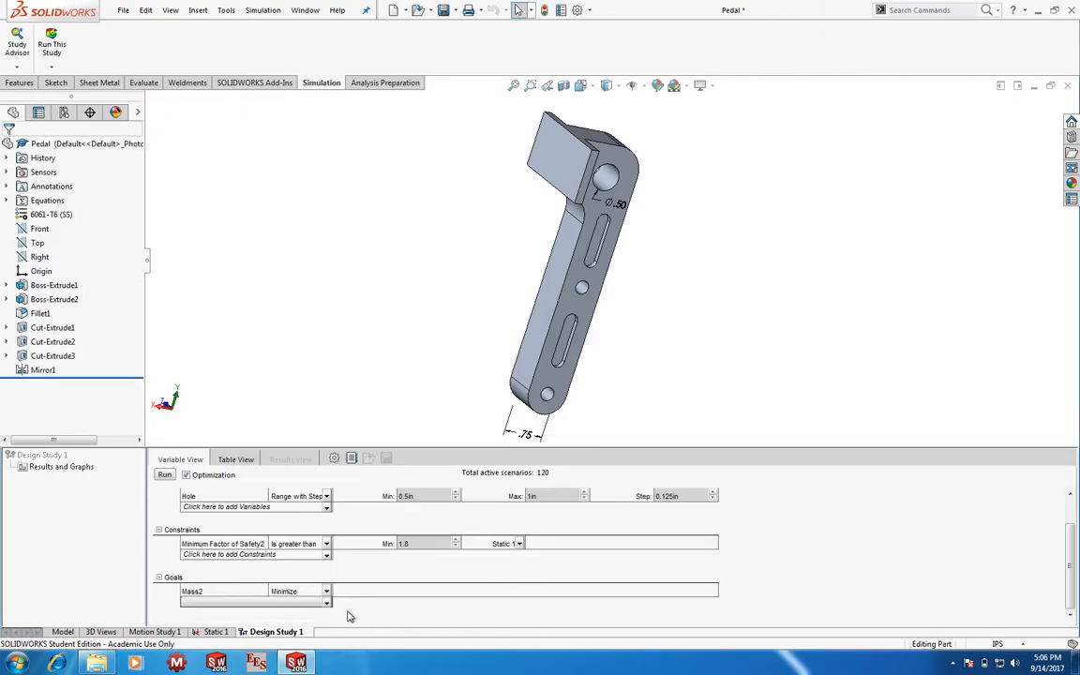
pyautogui.rightClick(242, 589)
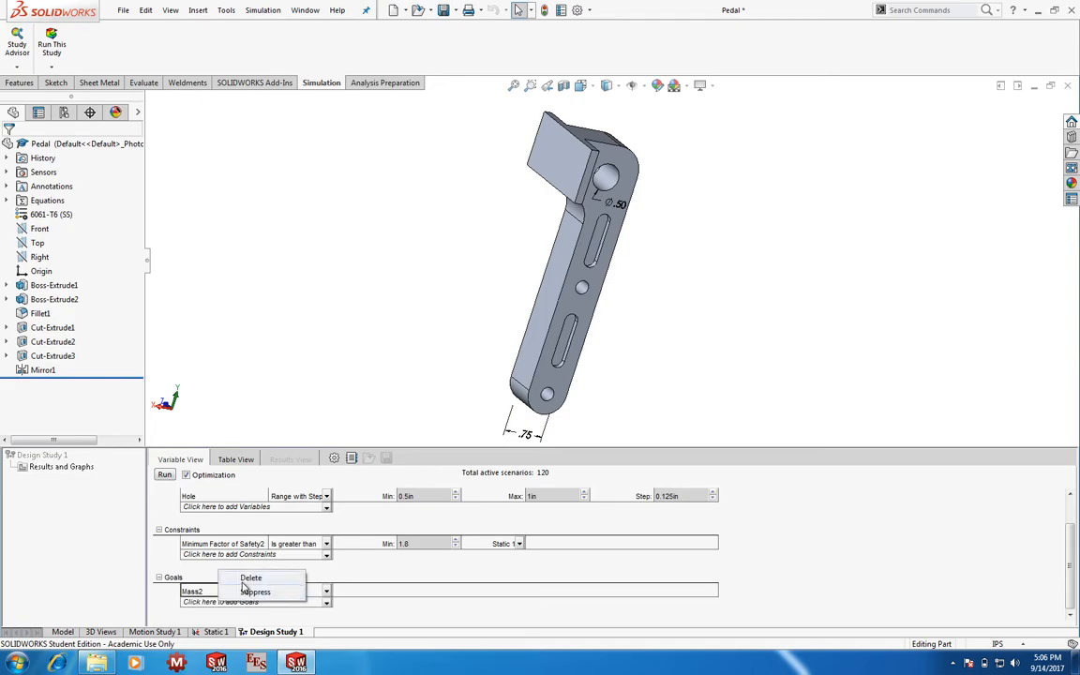
pyautogui.click(250, 577)
# Add a Mass Properties sensor on the pedal body as the study goal and set it to Minimize.
pyautogui.click(218, 602)
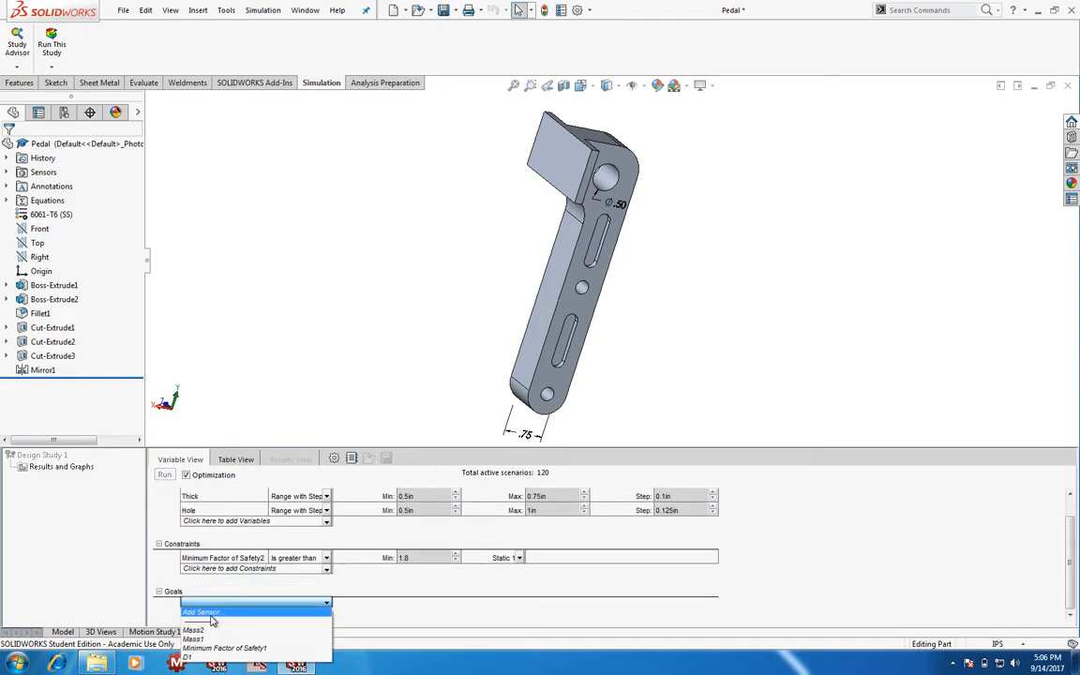
pyautogui.click(212, 615)
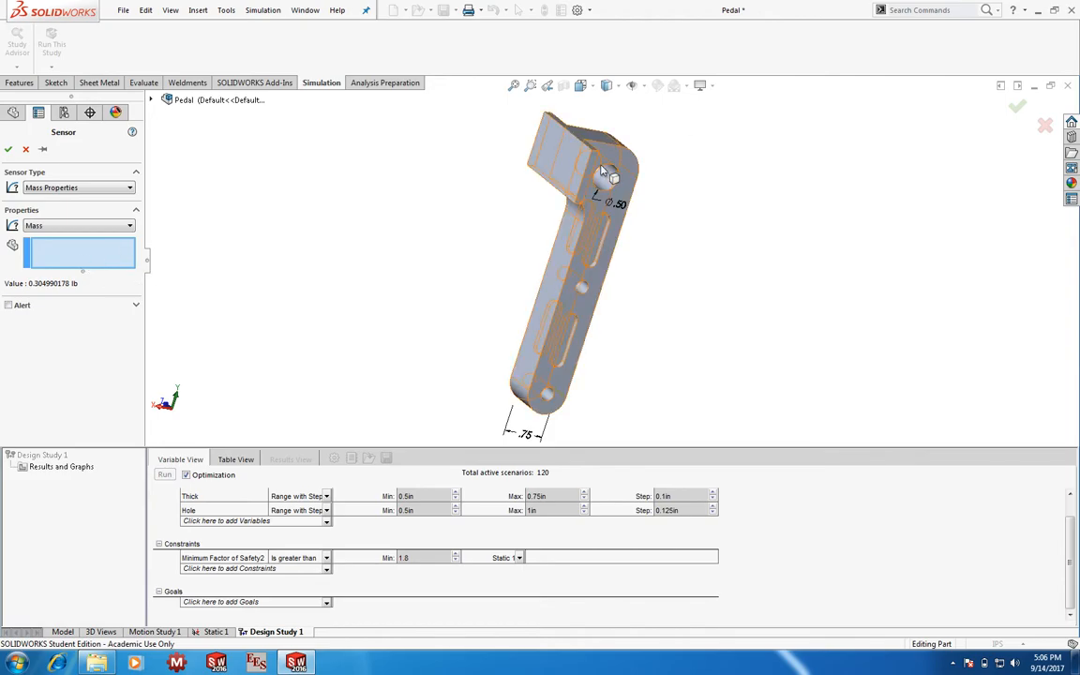
pyautogui.click(566, 165)
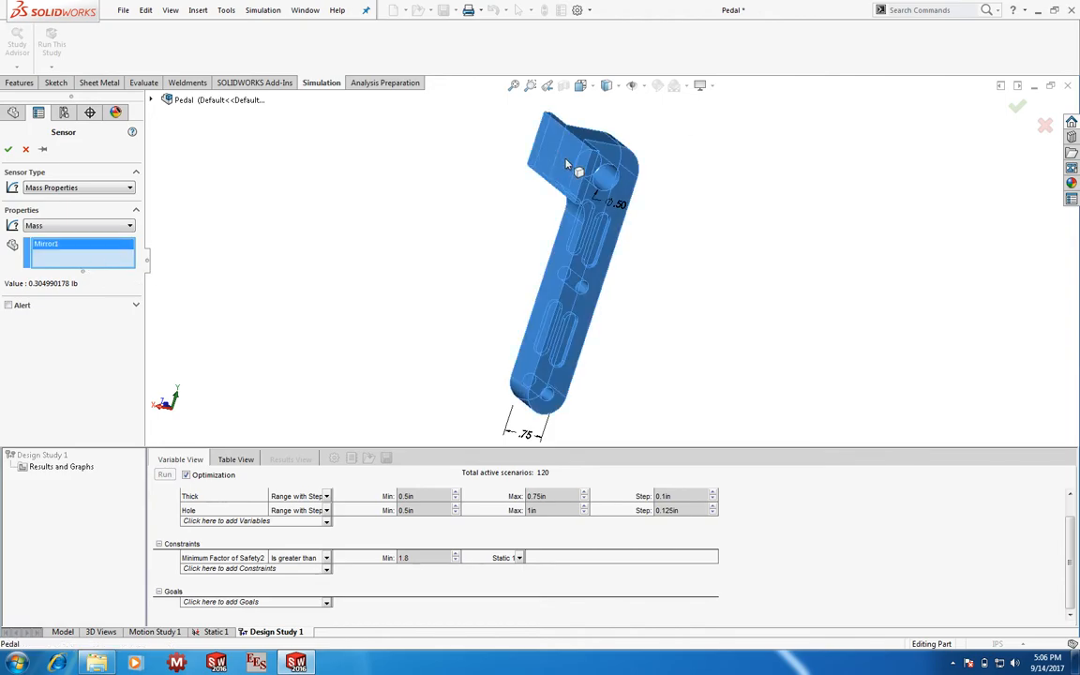
pyautogui.click(7, 148)
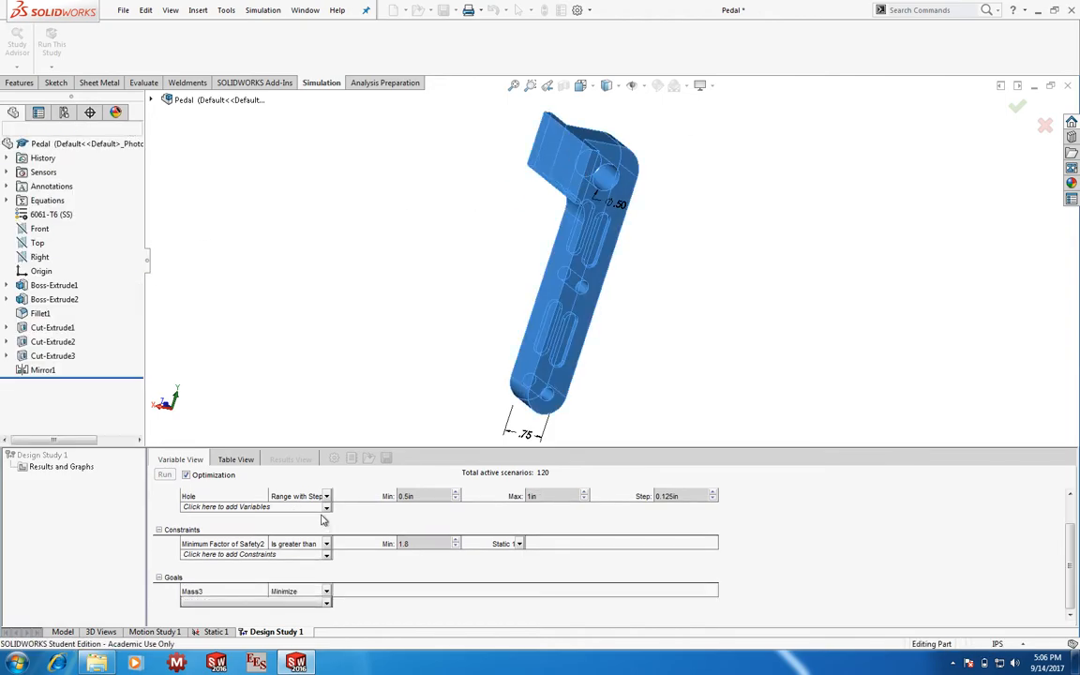
pyautogui.click(326, 592)
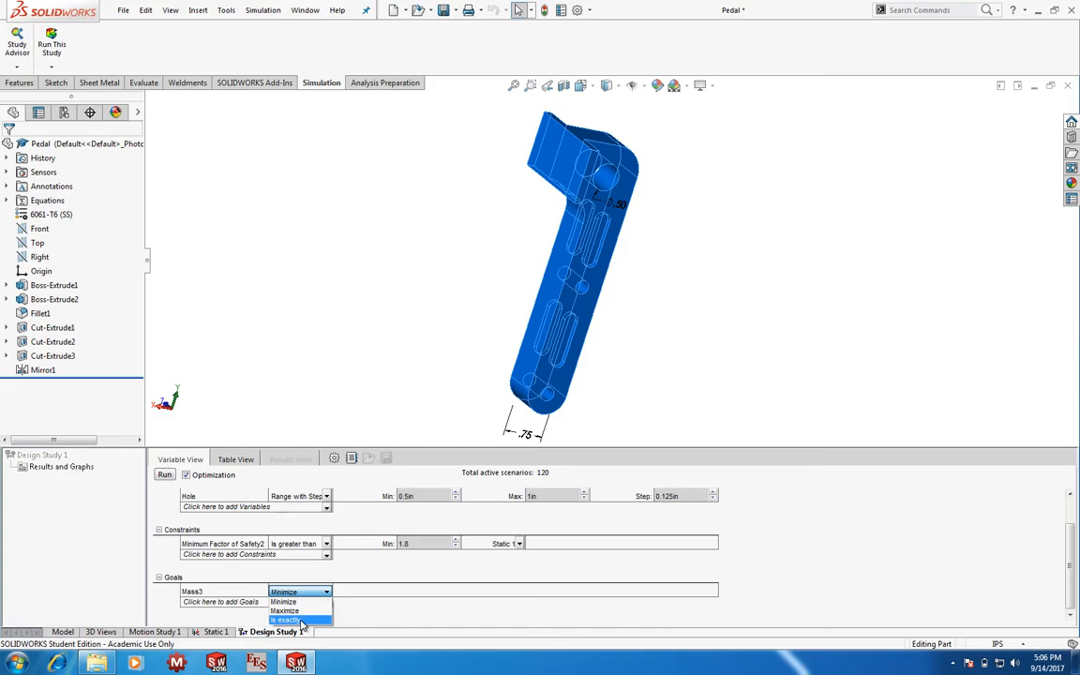
pyautogui.click(285, 602)
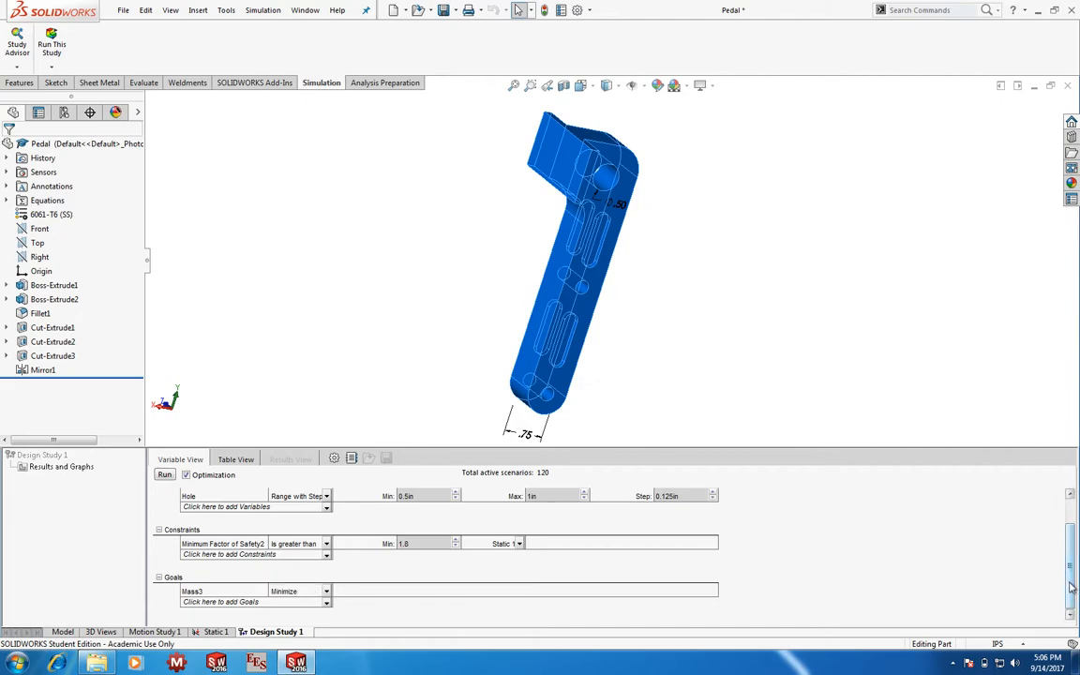
# Review the design study's variable ranges, factor of safety constraint and mass goal.
pyautogui.scroll(2, 1072, 564)
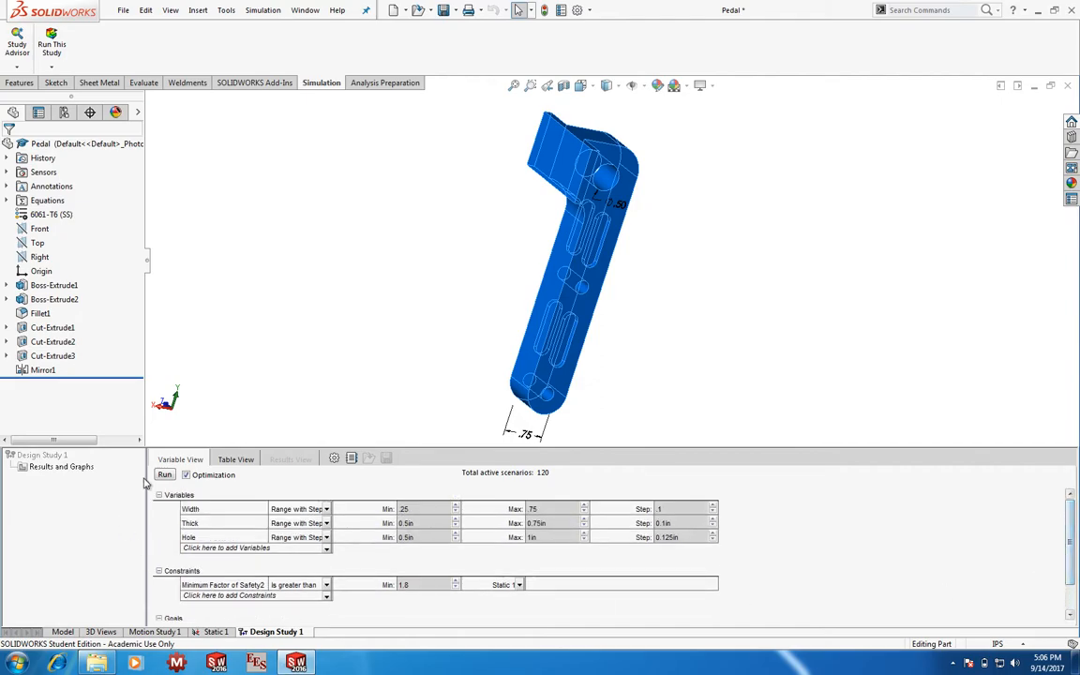
pyautogui.click(351, 354)
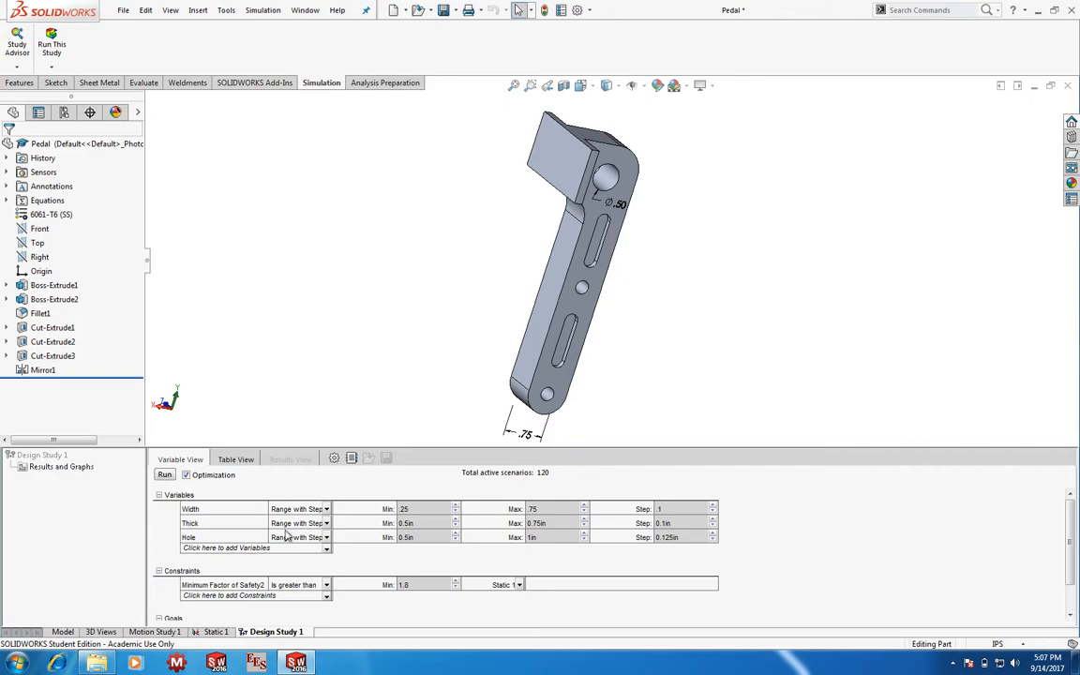
pyautogui.moveTo(1071, 537)
pyautogui.mouseDown()
pyautogui.moveTo(1067, 566)
pyautogui.moveTo(1063, 537)
pyautogui.mouseUp()
pyautogui.moveTo(1071, 542)
pyautogui.mouseDown()
pyautogui.moveTo(1067, 563)
pyautogui.moveTo(1059, 542)
pyautogui.mouseUp()
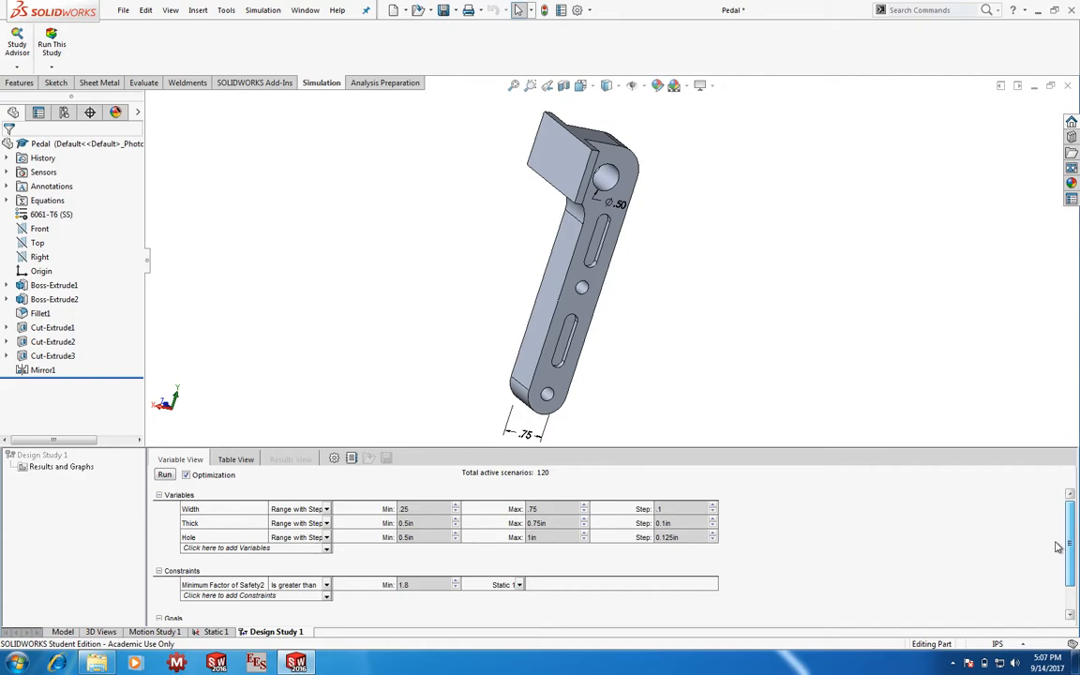
pyautogui.scroll(-2, 1057, 544)
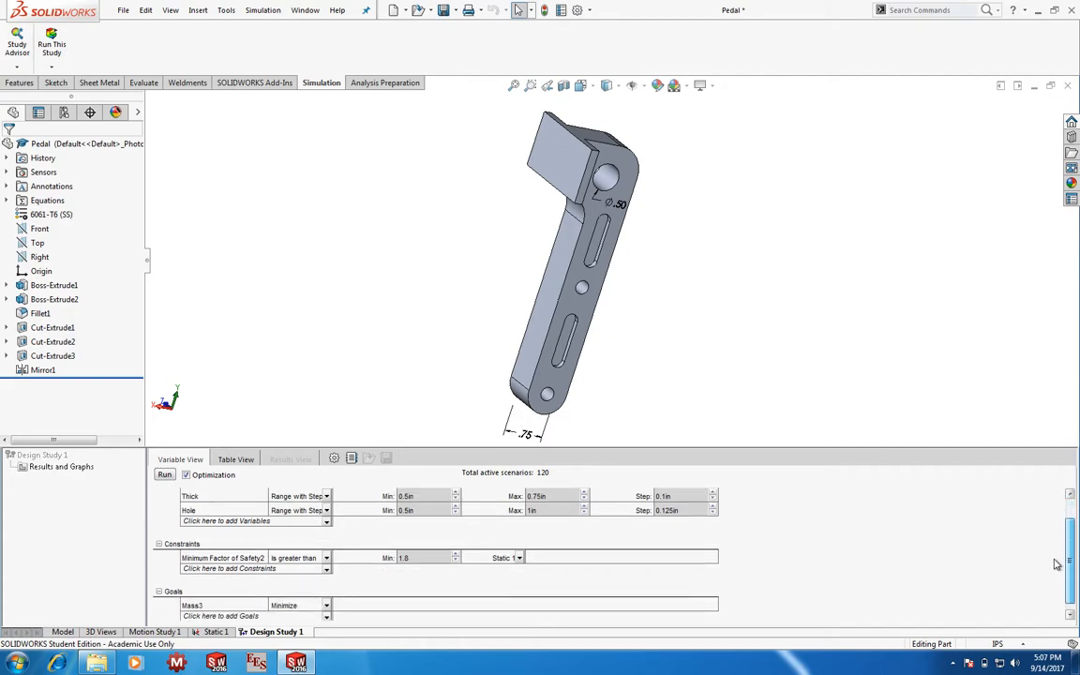
pyautogui.scroll(2, 1054, 539)
pyautogui.scroll(-2, 1052, 544)
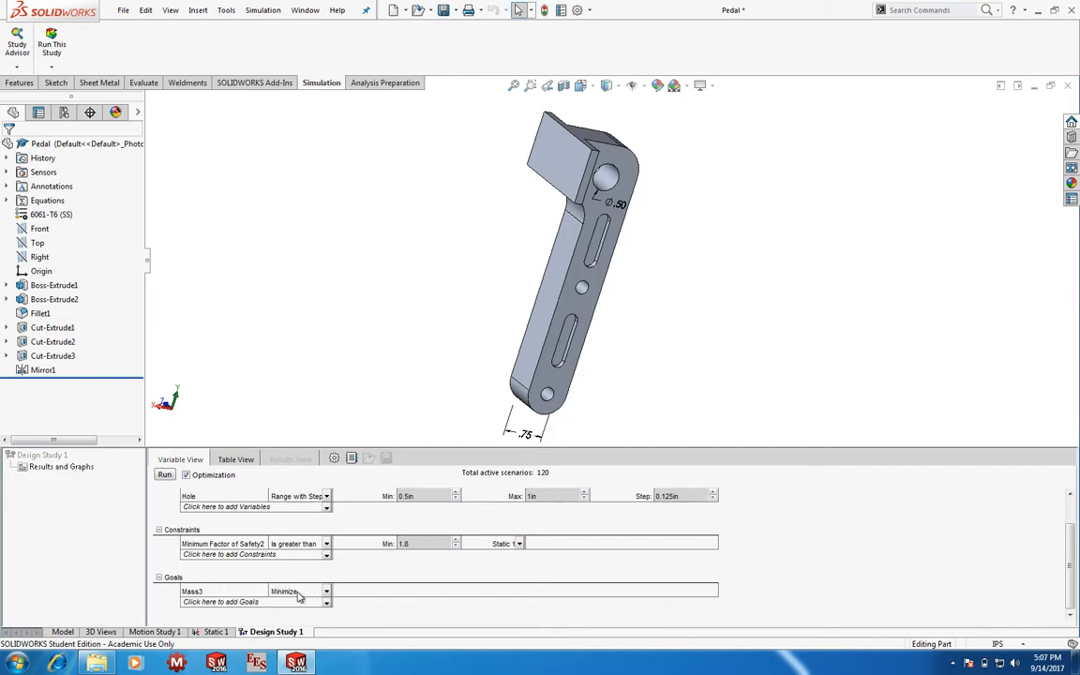
pyautogui.scroll(2, 966, 497)
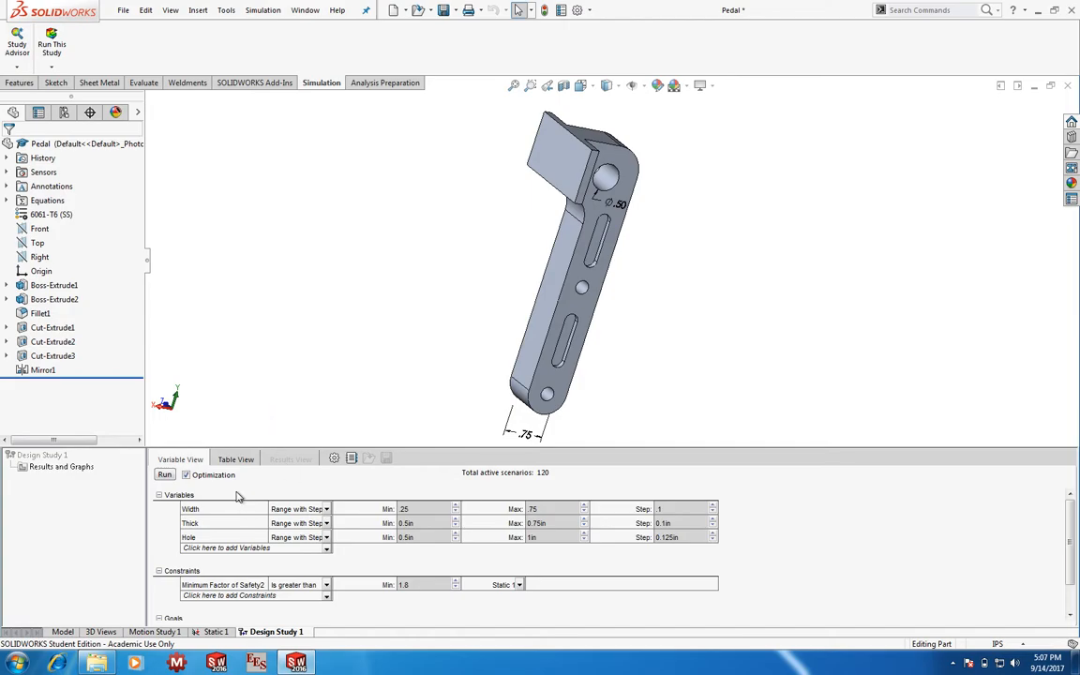
# Run the optimization design study with all active scenarios.
pyautogui.click(164, 475)
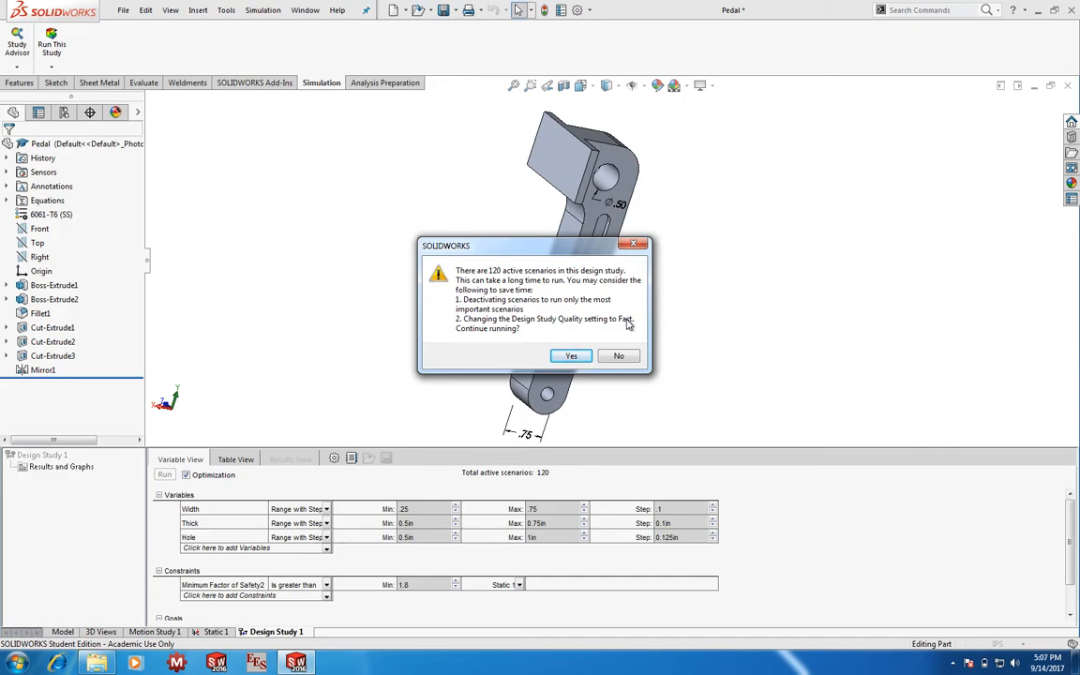
pyautogui.click(573, 360)
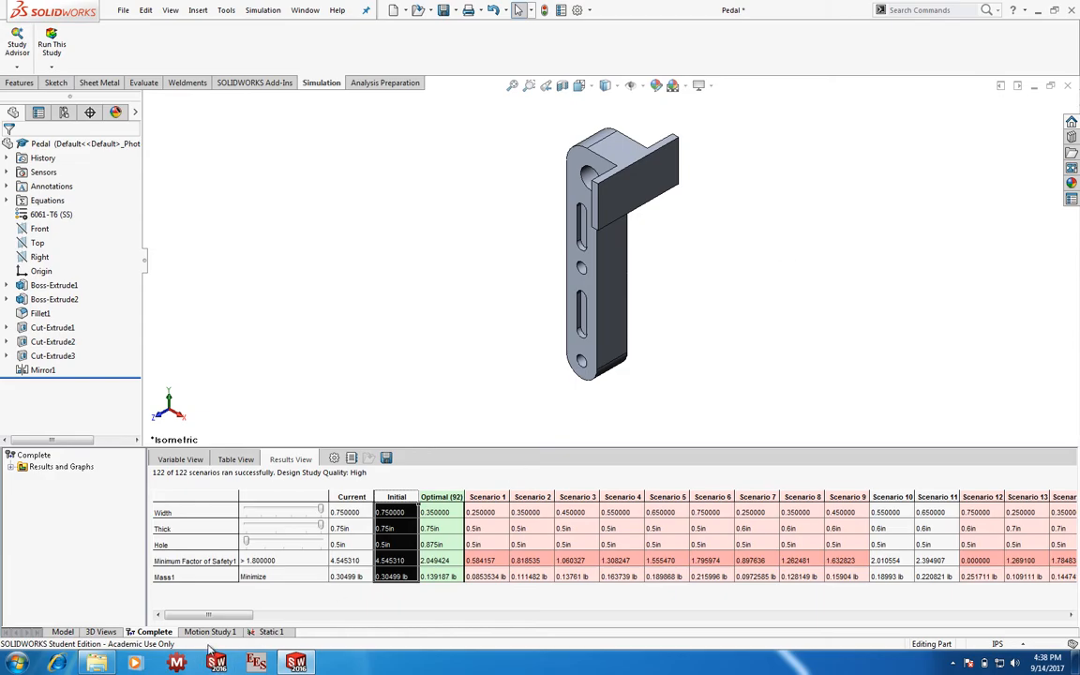
# Show the Optimal scenario of the Complete study on the model and examine the pedal's hole and slots up close.
pyautogui.moveTo(210, 619); pyautogui.dragTo(153, 633)
pyautogui.click(443, 498)
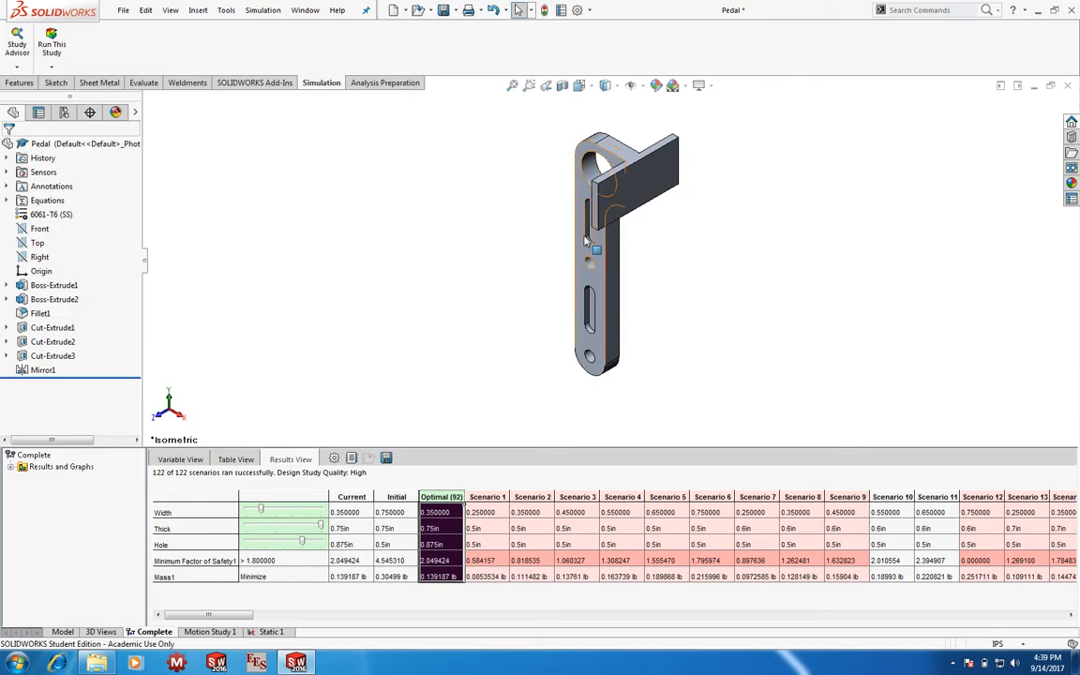
pyautogui.moveTo(589, 209); pyautogui.dragTo(592, 235, button='middle')
pyautogui.scroll(-5, 592, 234)
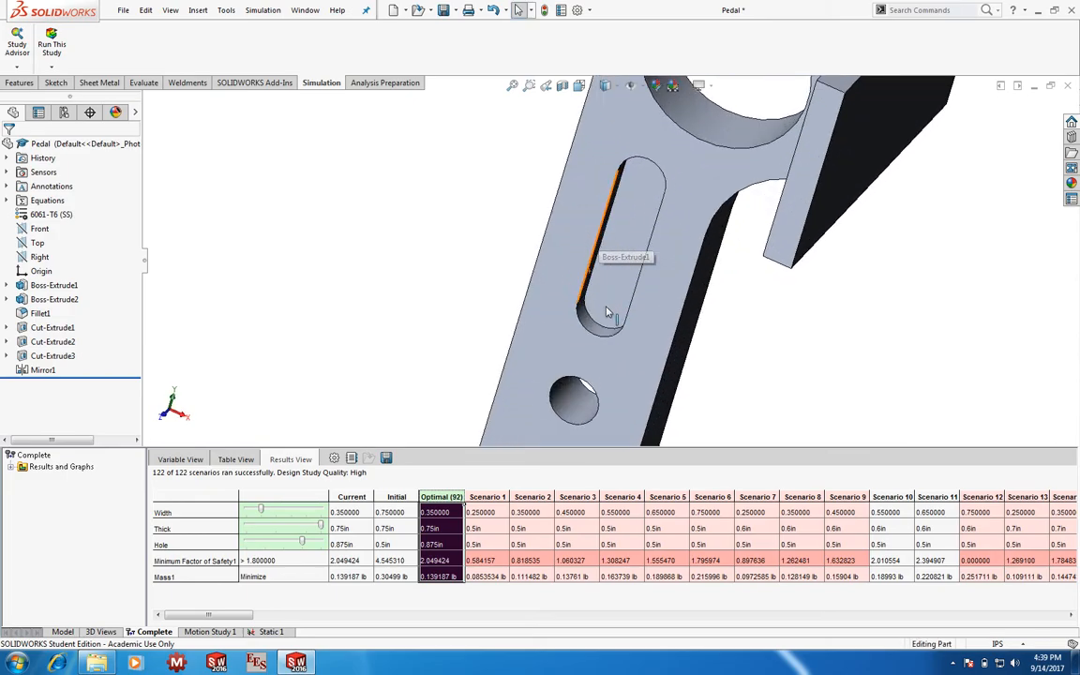
# Display the Minimum Factor of Safety1 plot from the Complete study's results for the optimal pedal and examine it.
pyautogui.moveTo(740, 333); pyautogui.dragTo(627, 264, button='middle')
pyautogui.scroll(4, 627, 265)
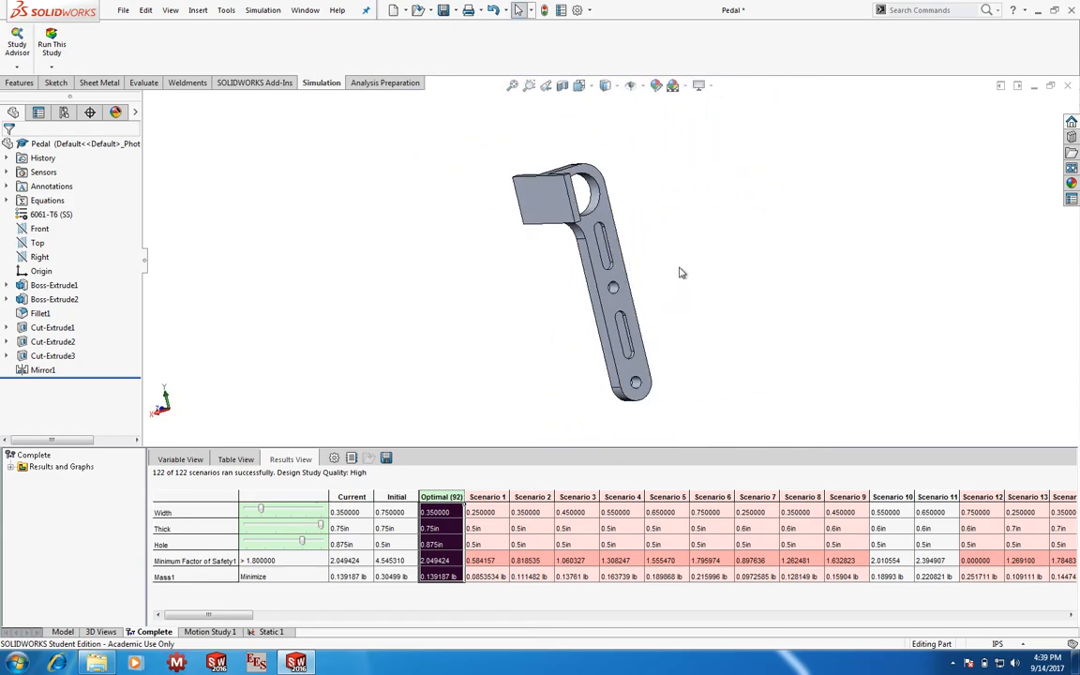
pyautogui.moveTo(679, 279); pyautogui.dragTo(699, 244, button='middle')
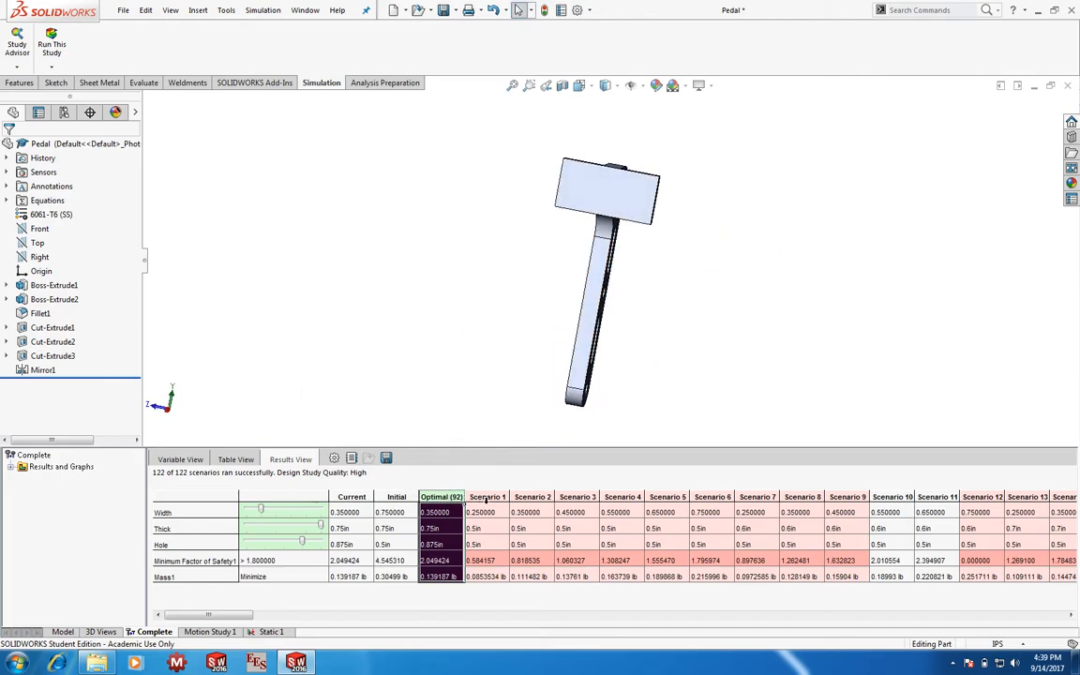
pyautogui.moveTo(637, 313); pyautogui.dragTo(576, 301, button='middle')
pyautogui.doubleClick(59, 466)
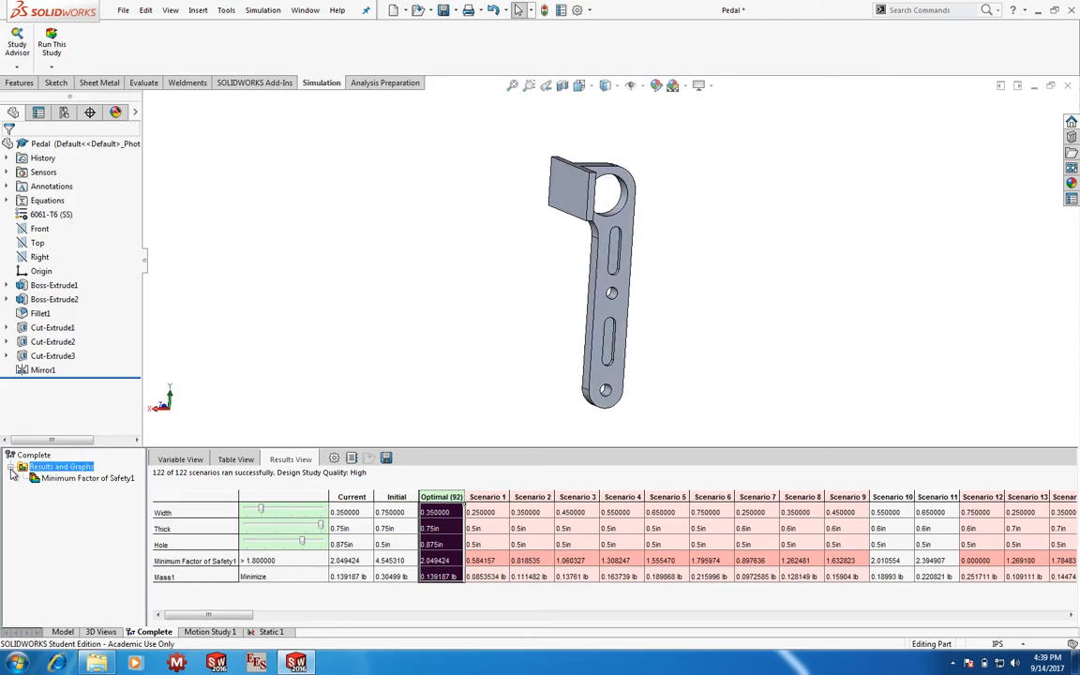
pyautogui.doubleClick(63, 479)
pyautogui.moveTo(630, 267)
pyautogui.mouseDown(button='middle')
pyautogui.moveTo(718, 247)
pyautogui.moveTo(629, 278)
pyautogui.mouseUp(button='middle')
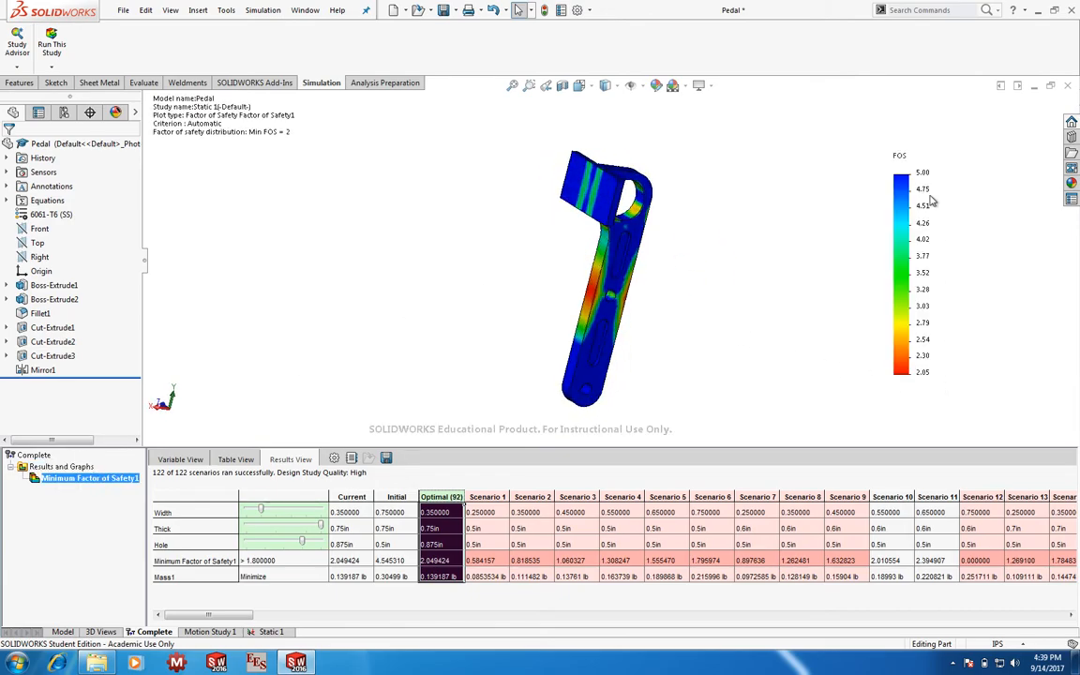
pyautogui.moveTo(718, 279)
pyautogui.mouseDown(button='middle')
pyautogui.moveTo(885, 297)
pyautogui.moveTo(691, 264)
pyautogui.moveTo(722, 272)
pyautogui.mouseUp(button='middle')
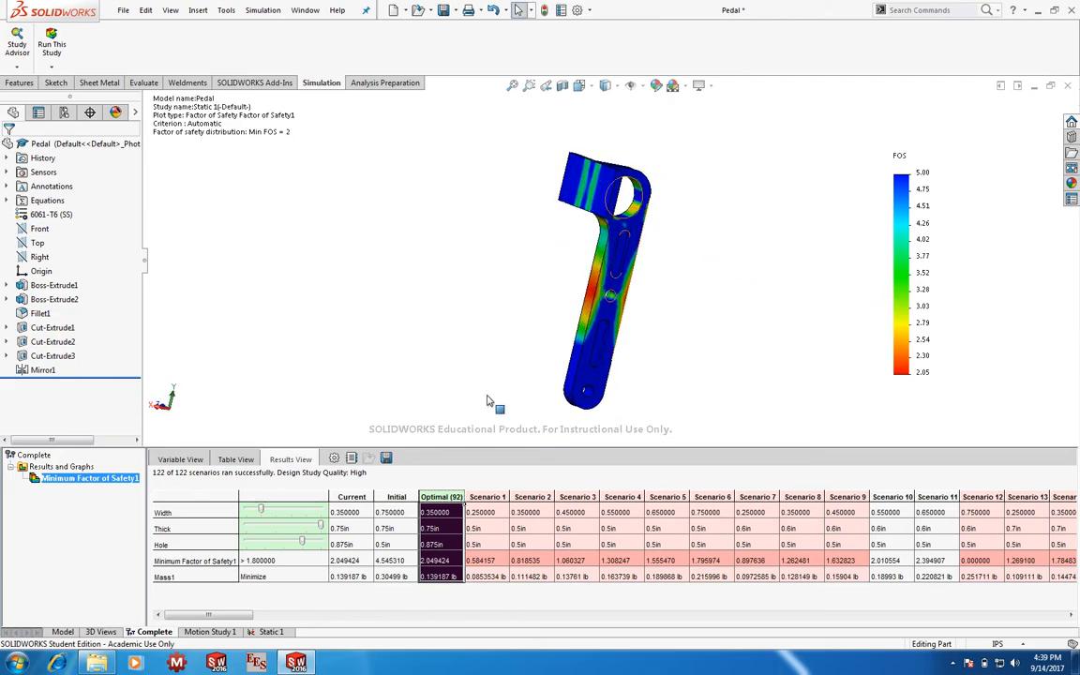
# Examine the Stress1 and Displacement1 plots of the Static 1 study on the optimized pedal from several angles.
pyautogui.click(270, 632)
pyautogui.moveTo(451, 408); pyautogui.dragTo(479, 359, button='middle')
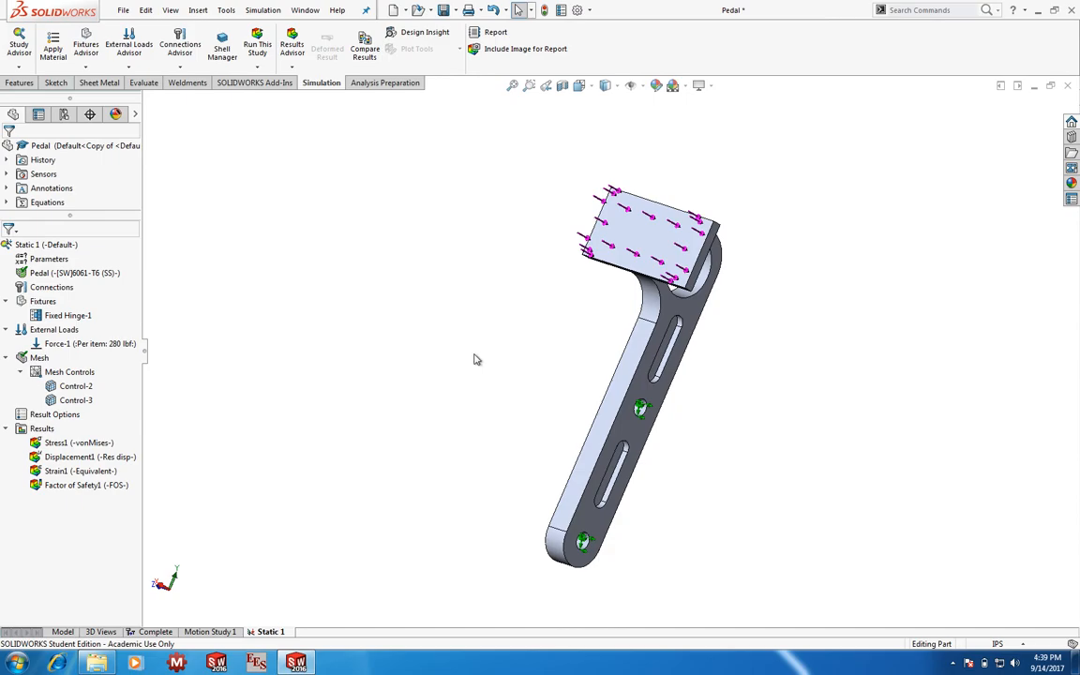
pyautogui.doubleClick(58, 445)
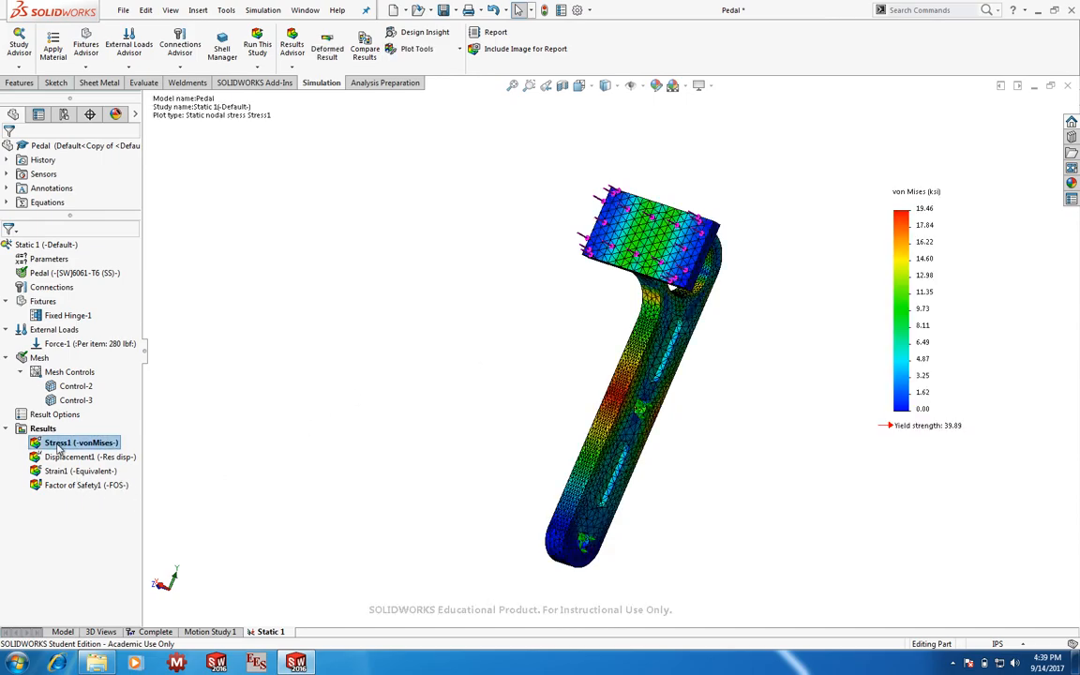
pyautogui.moveTo(437, 326); pyautogui.dragTo(739, 383, button='middle')
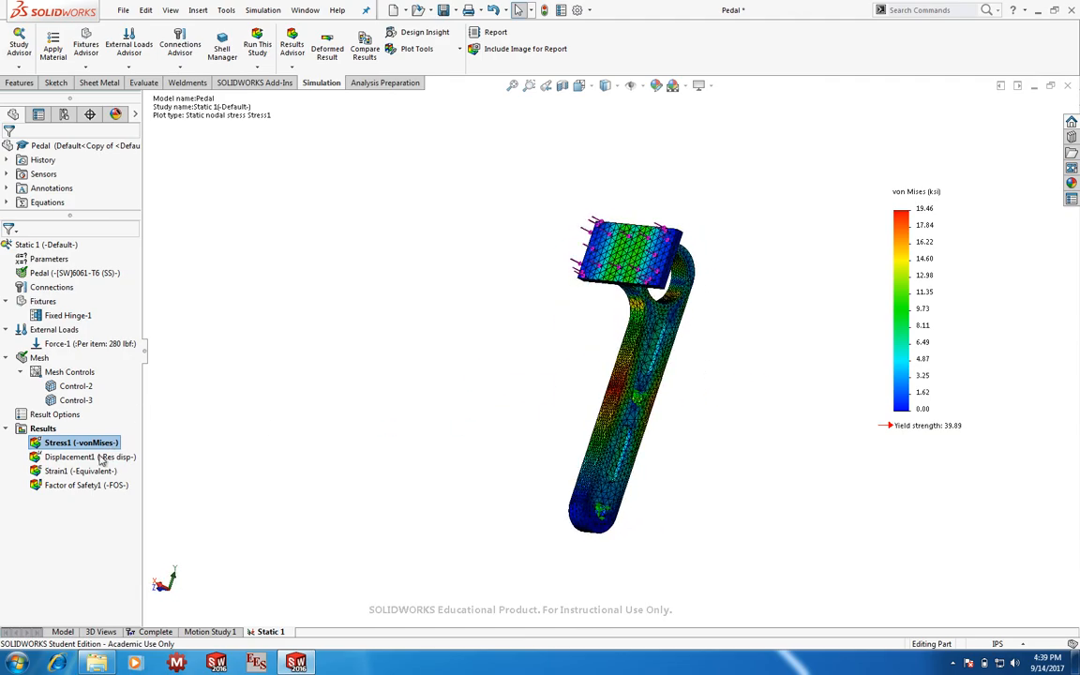
pyautogui.doubleClick(73, 457)
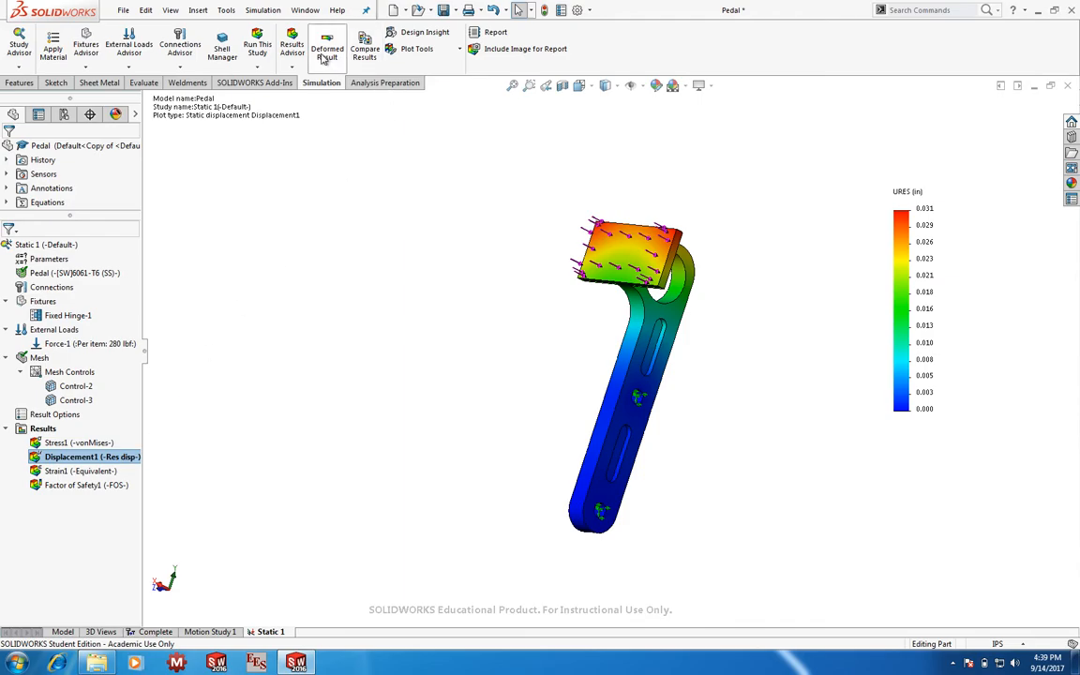
pyautogui.moveTo(602, 251); pyautogui.dragTo(786, 255, button='middle')
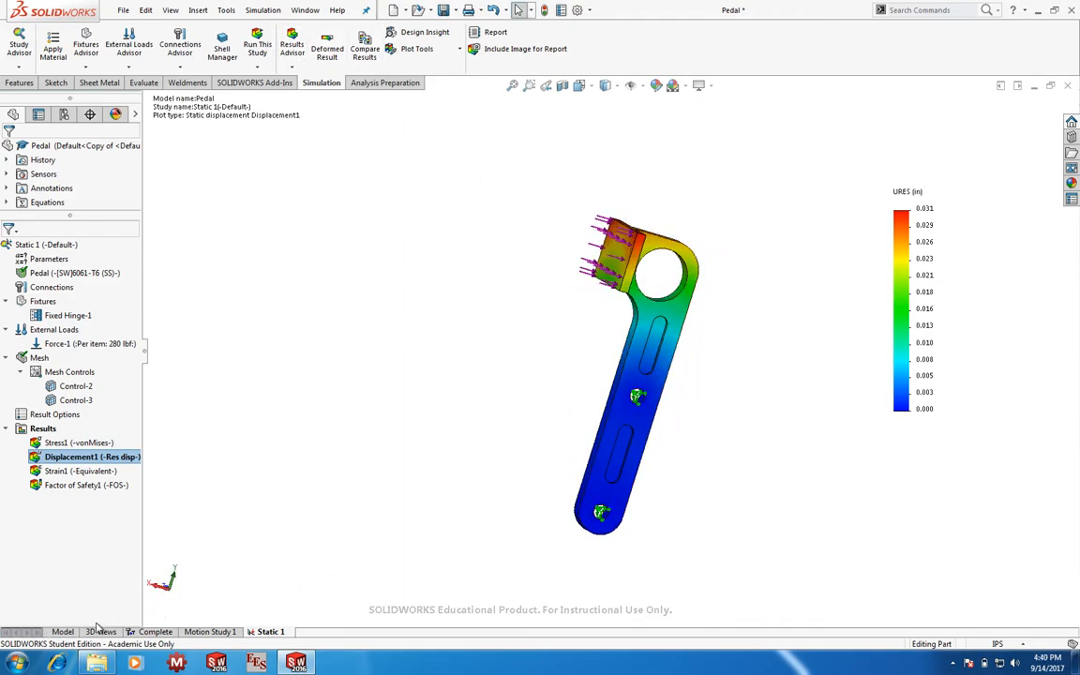
# View the plain pedal model, check the Static 1 study again, and return to the Complete study to inspect the optimal shape.
pyautogui.click(62, 632)
pyautogui.moveTo(485, 364); pyautogui.dragTo(526, 362, button='middle')
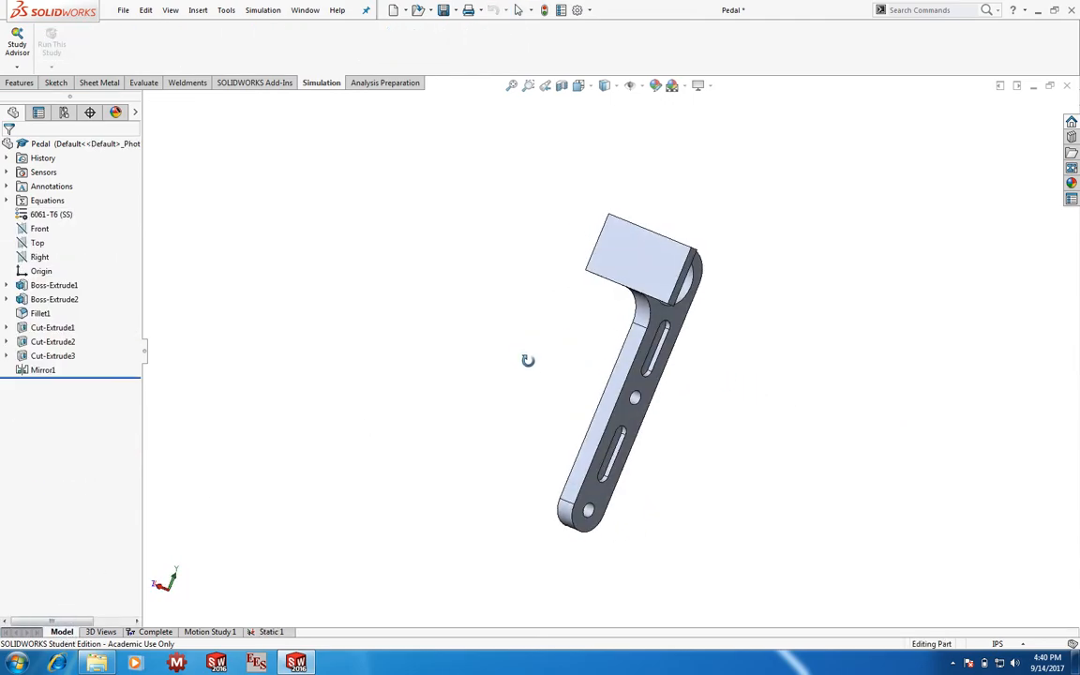
pyautogui.click(270, 633)
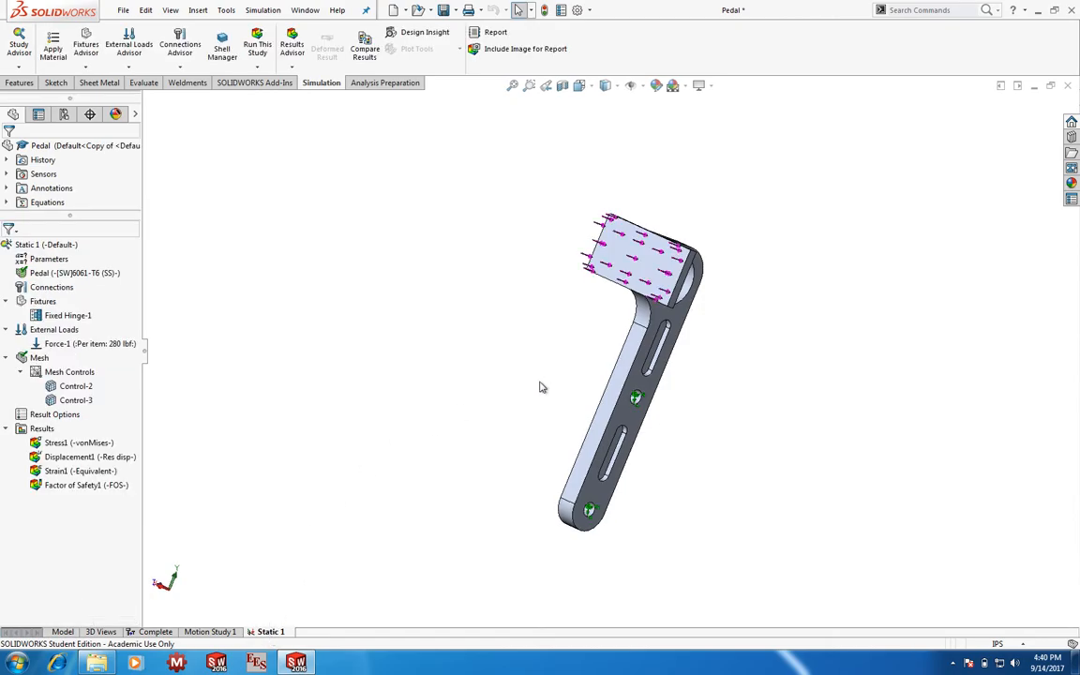
pyautogui.click(148, 633)
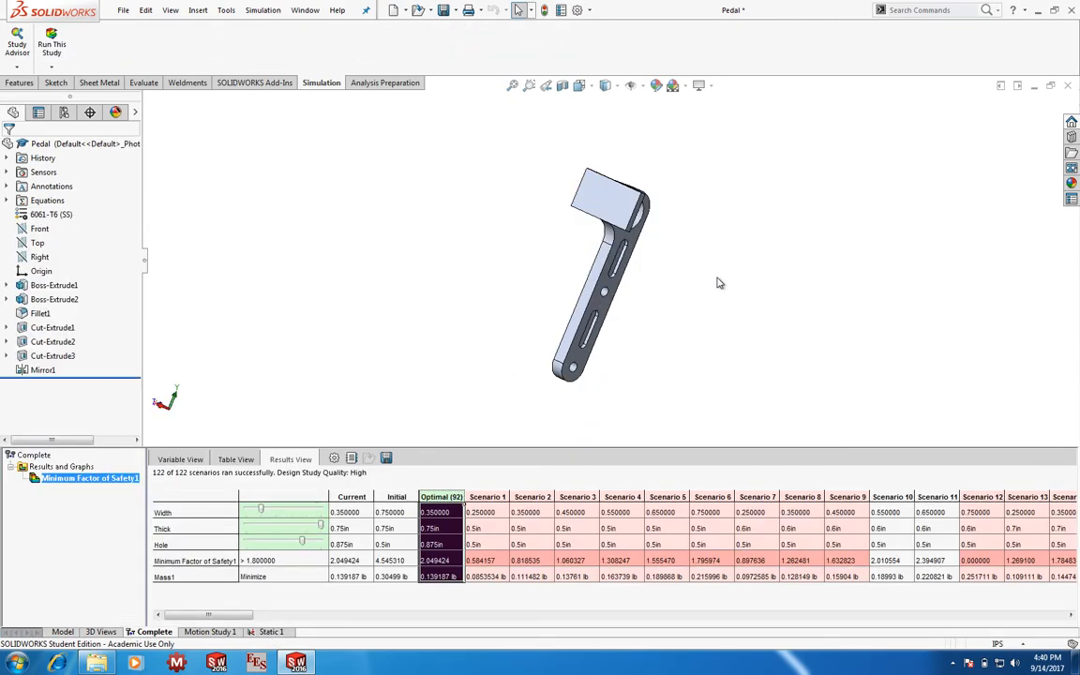
pyautogui.moveTo(740, 294); pyautogui.dragTo(705, 274, button='middle')
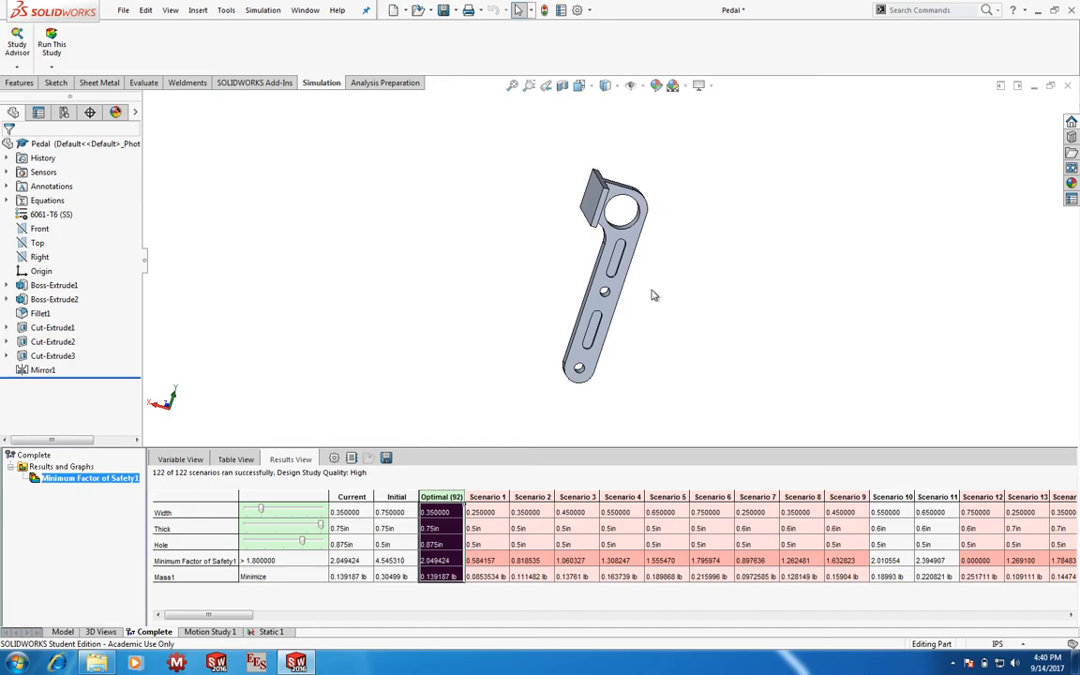
pyautogui.moveTo(654, 295); pyautogui.dragTo(668, 255, button='middle')
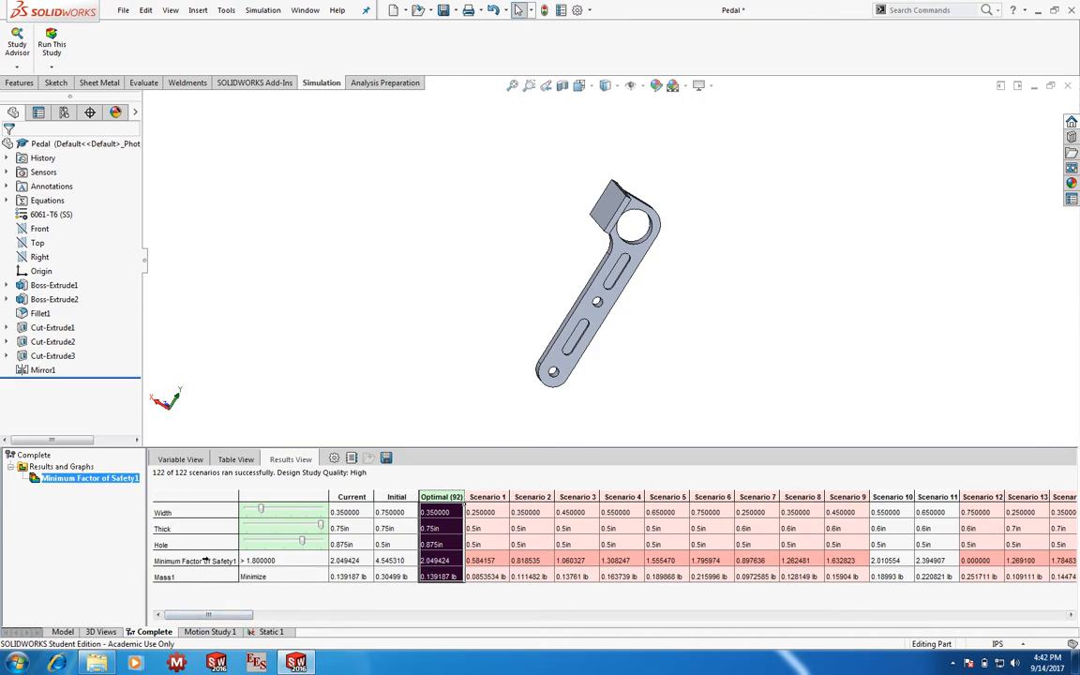
# Show Scenario 82 on the pedal for comparison, restore the Optimal scenario, and examine its factor of safety plot.
pyautogui.moveTo(235, 619); pyautogui.dragTo(805, 601)
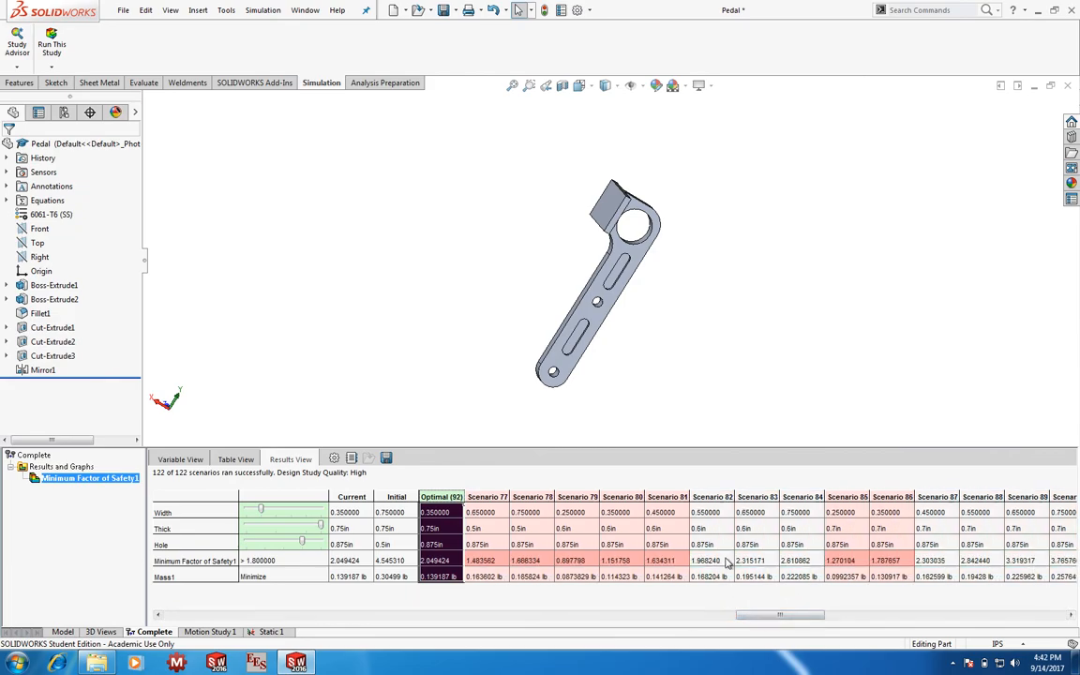
pyautogui.click(721, 497)
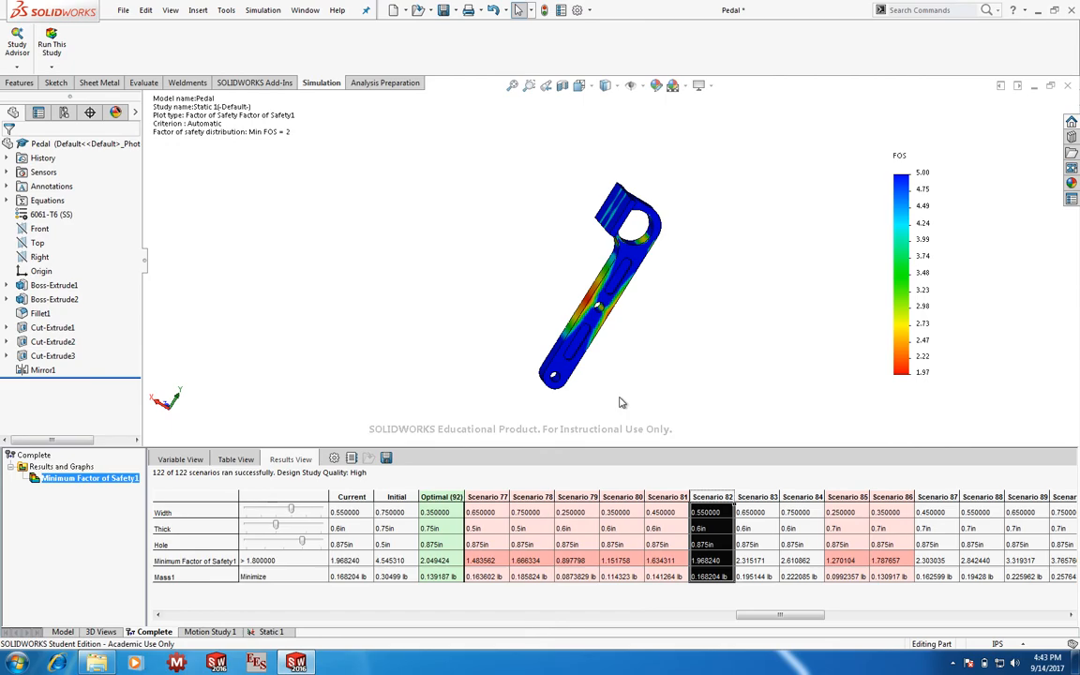
pyautogui.click(444, 498)
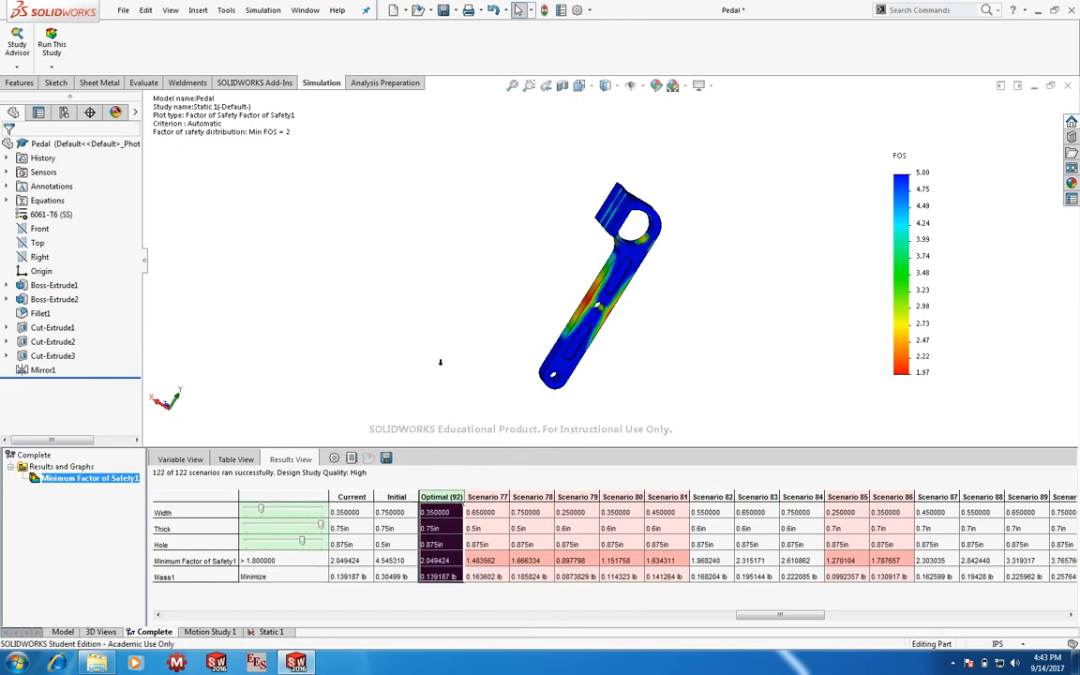
pyautogui.moveTo(631, 291); pyautogui.dragTo(735, 321, button='middle')
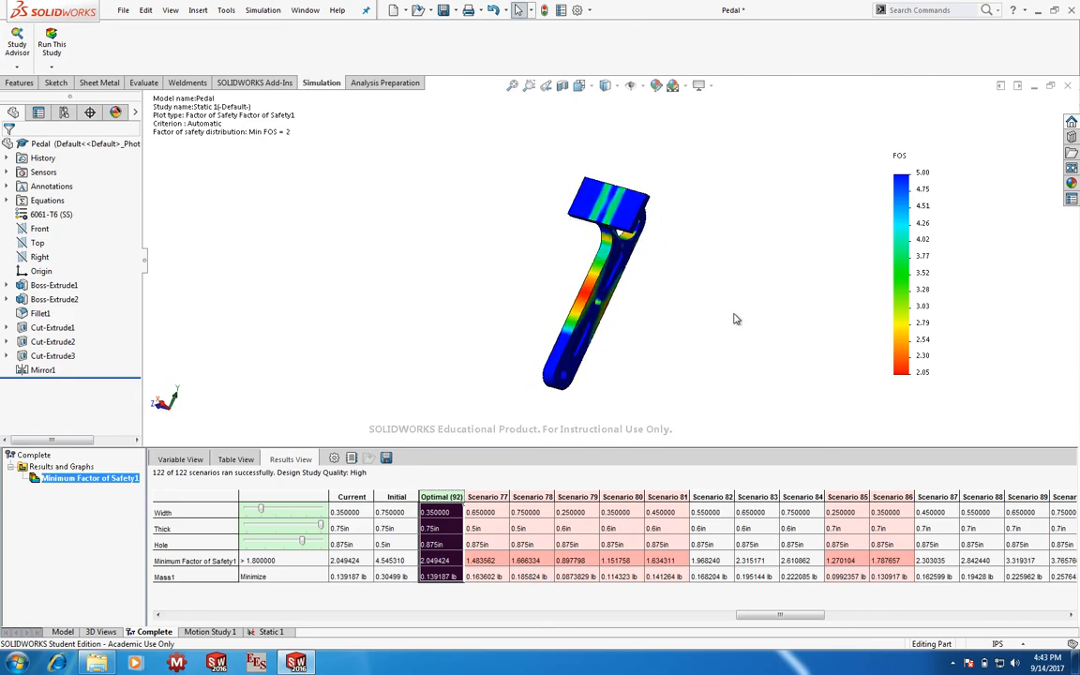